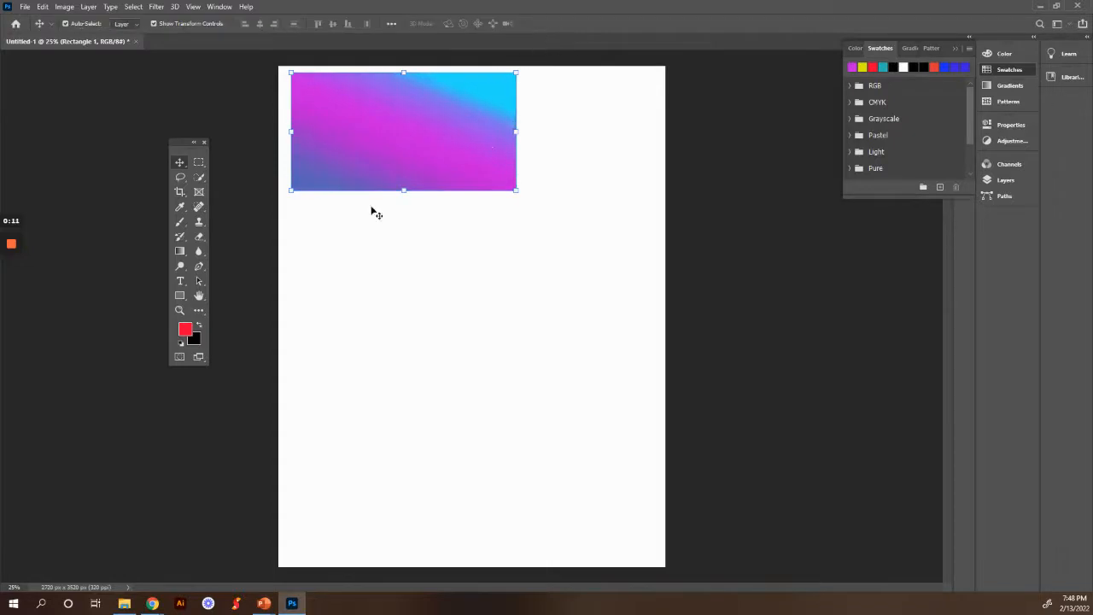
Shrink and reposition the gradient rectangle, and stretch it into a shallow banner spanning nearly the full width of the page's upper edge.
{"action": "left_click_drag", "start_coordinate": [515, 129], "coordinate": [470, 147]}
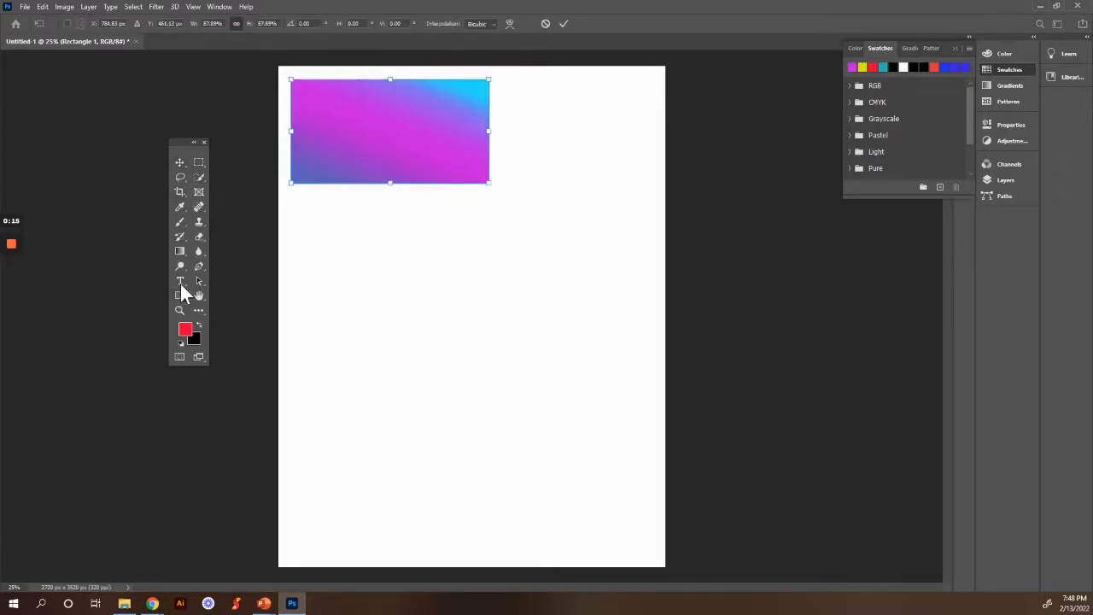
{"action": "left_click", "coordinate": [198, 281]}
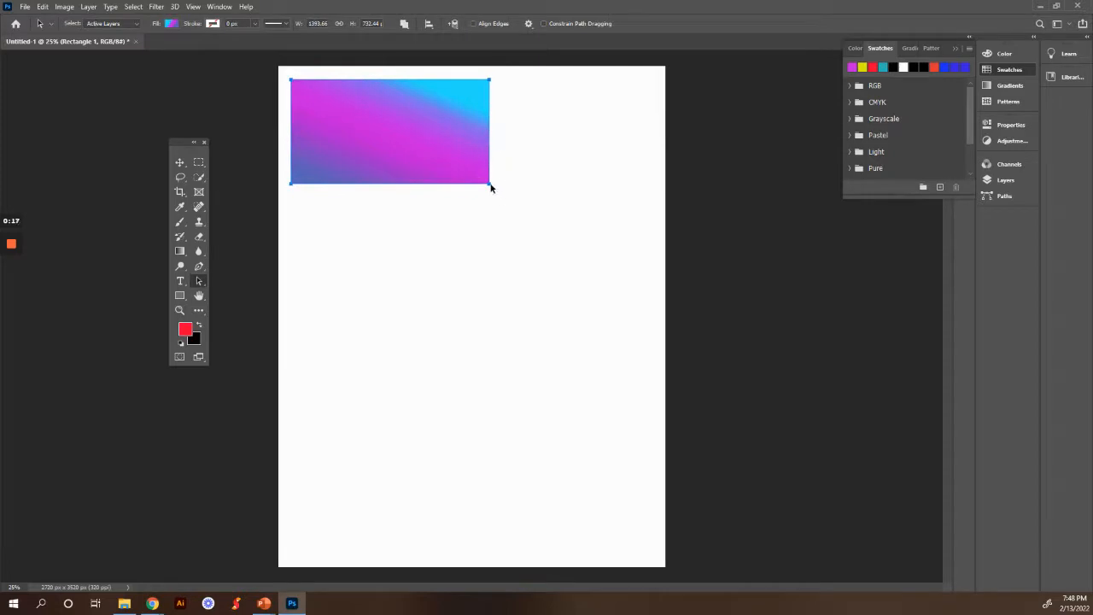
{"action": "left_click_drag", "start_coordinate": [491, 185], "coordinate": [569, 183]}
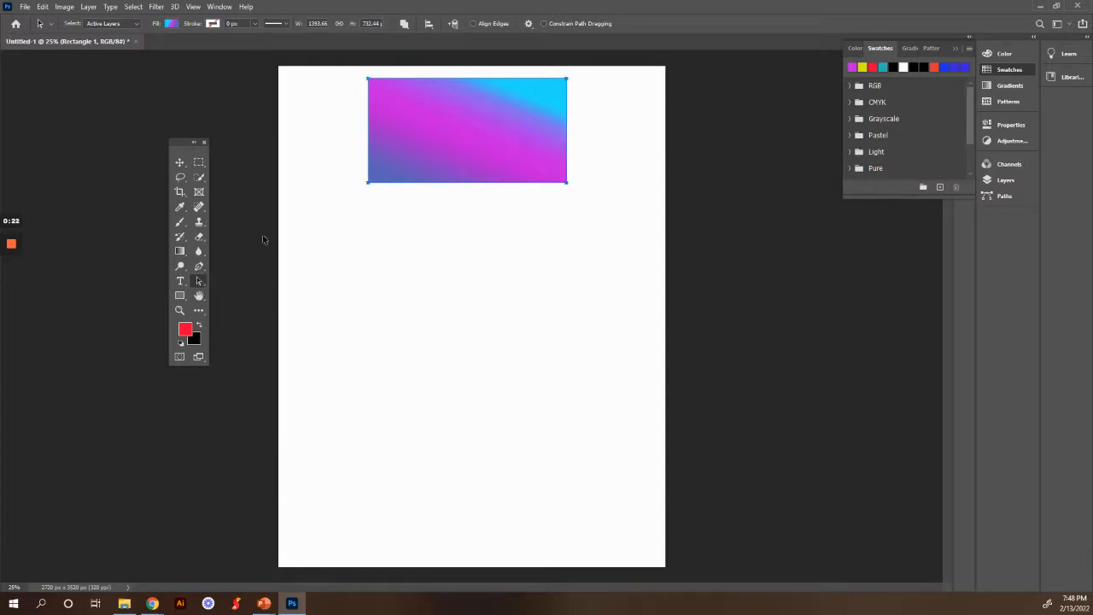
{"action": "right_click", "coordinate": [196, 278]}
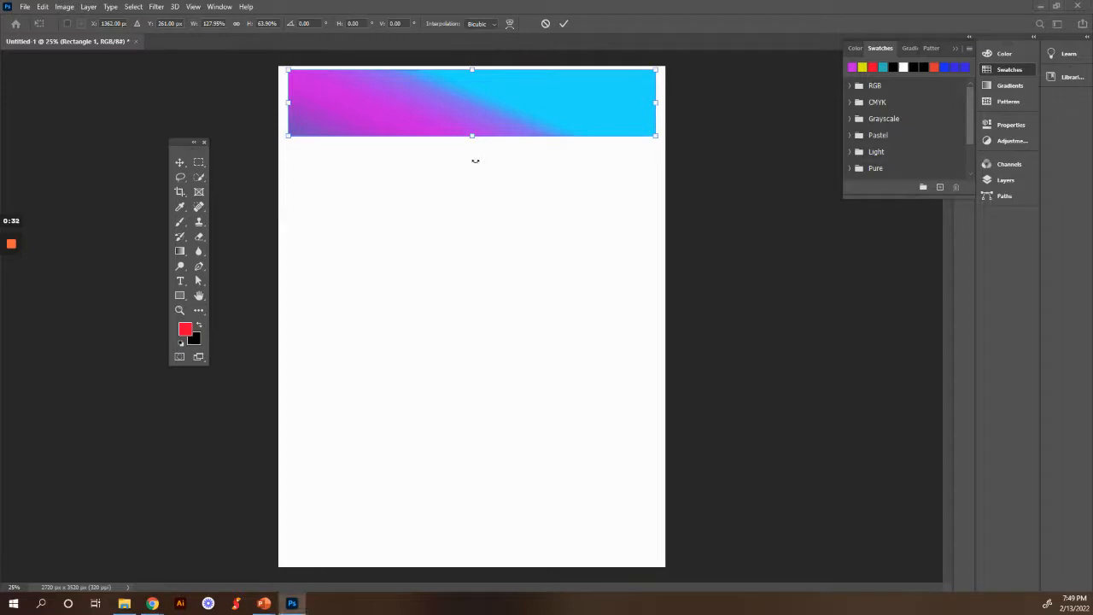
{"action": "left_click", "coordinate": [183, 164]}
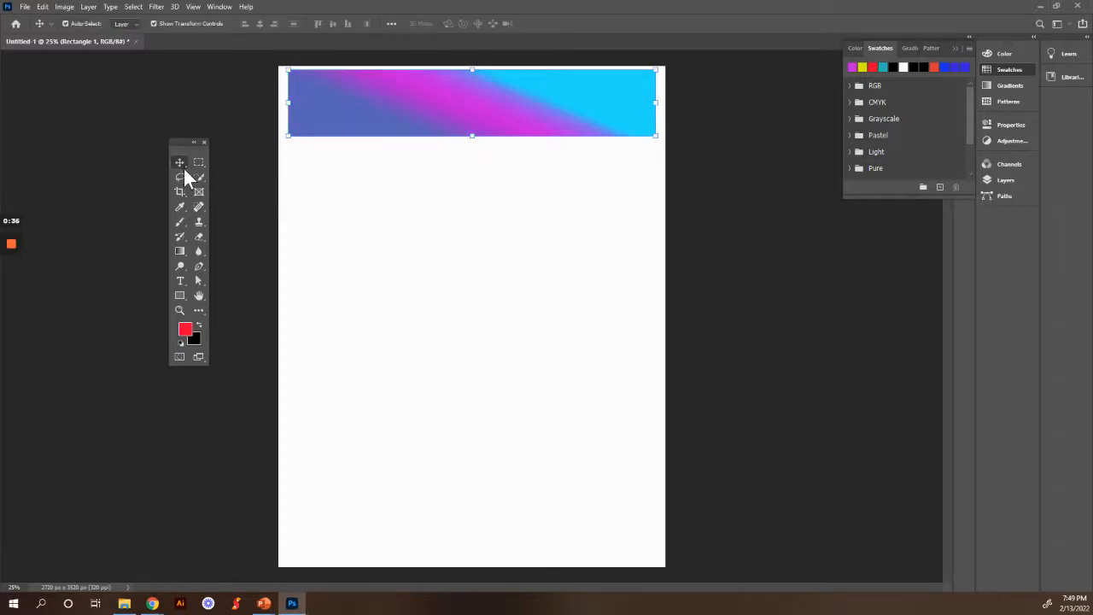
Try drawing a paragraph text box in the middle of the page and delete it.
{"action": "left_click", "coordinate": [178, 282]}
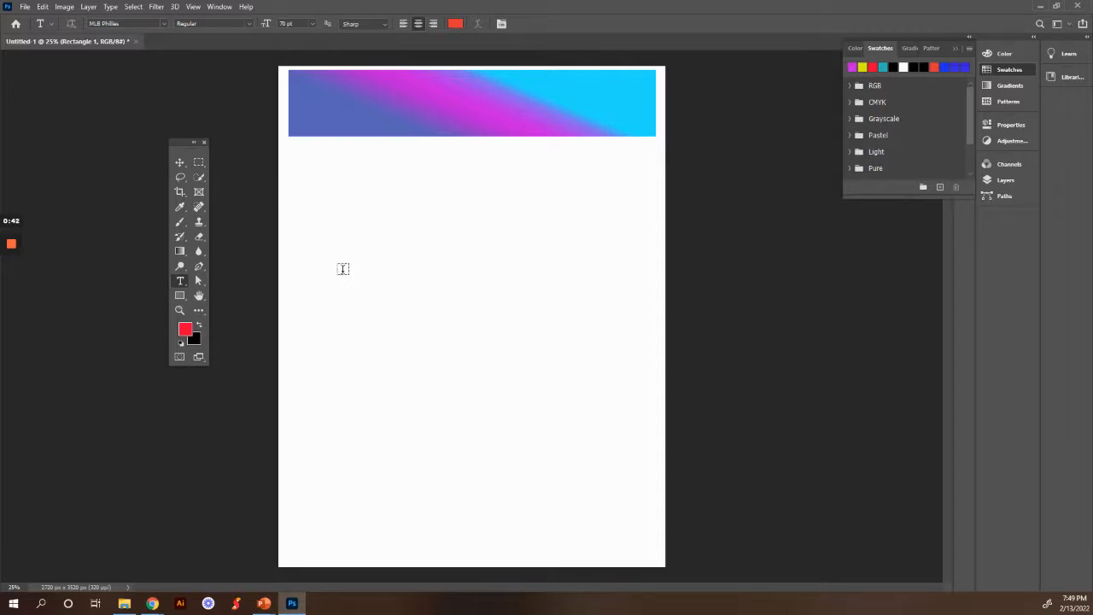
{"action": "left_click_drag", "start_coordinate": [324, 243], "coordinate": [556, 331]}
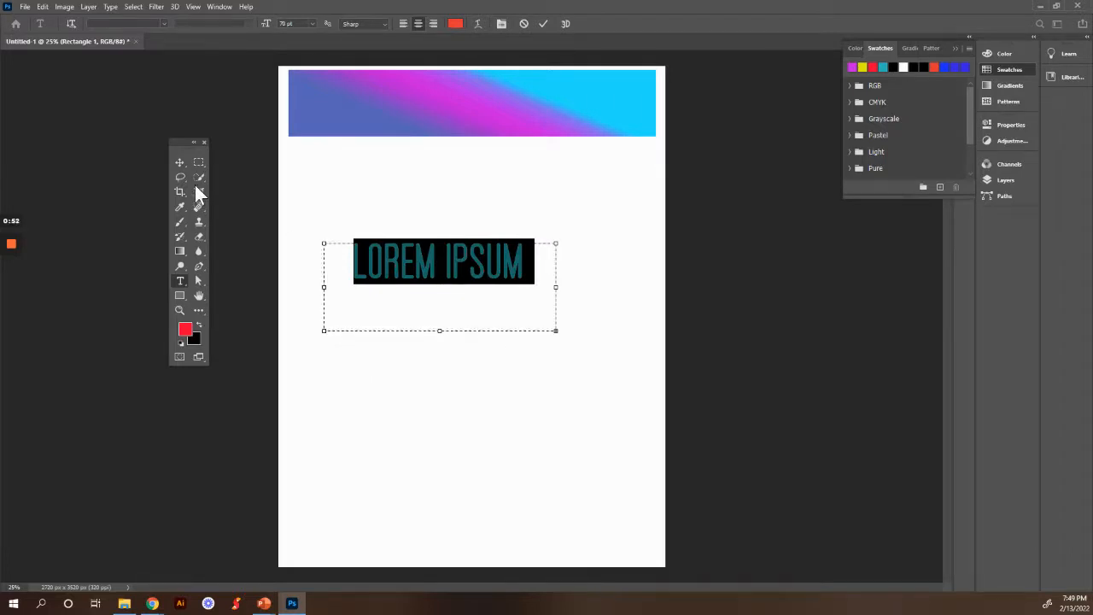
{"action": "left_click", "coordinate": [181, 162]}
{"action": "key", "text": "Delete"}
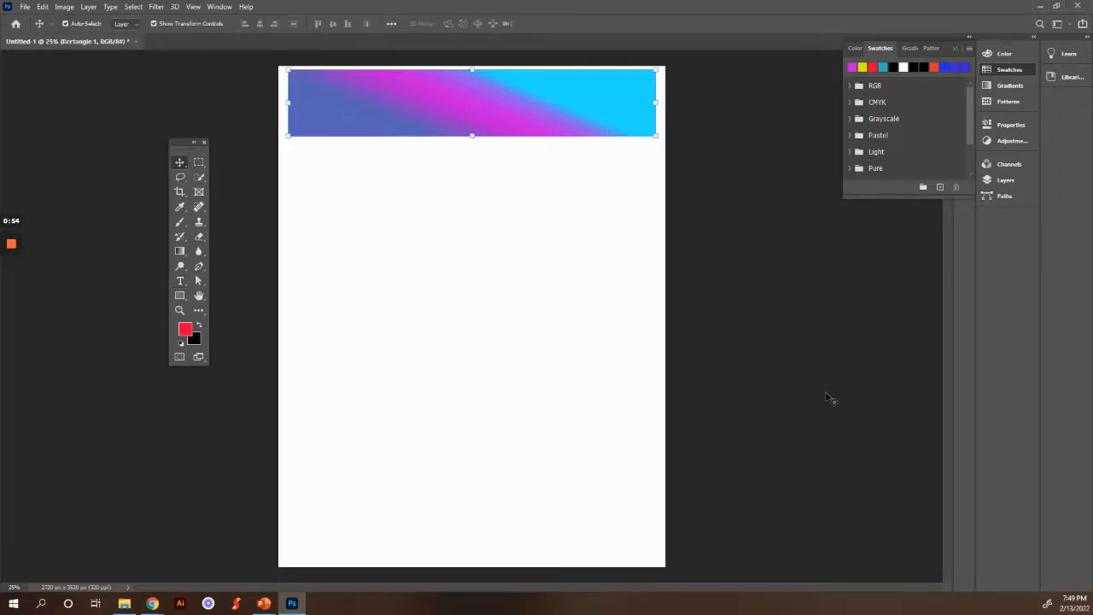
Try a single-line point text of random letters in the middle of the page, extend it past the page edge and remove it.
{"action": "left_click", "coordinate": [181, 277]}
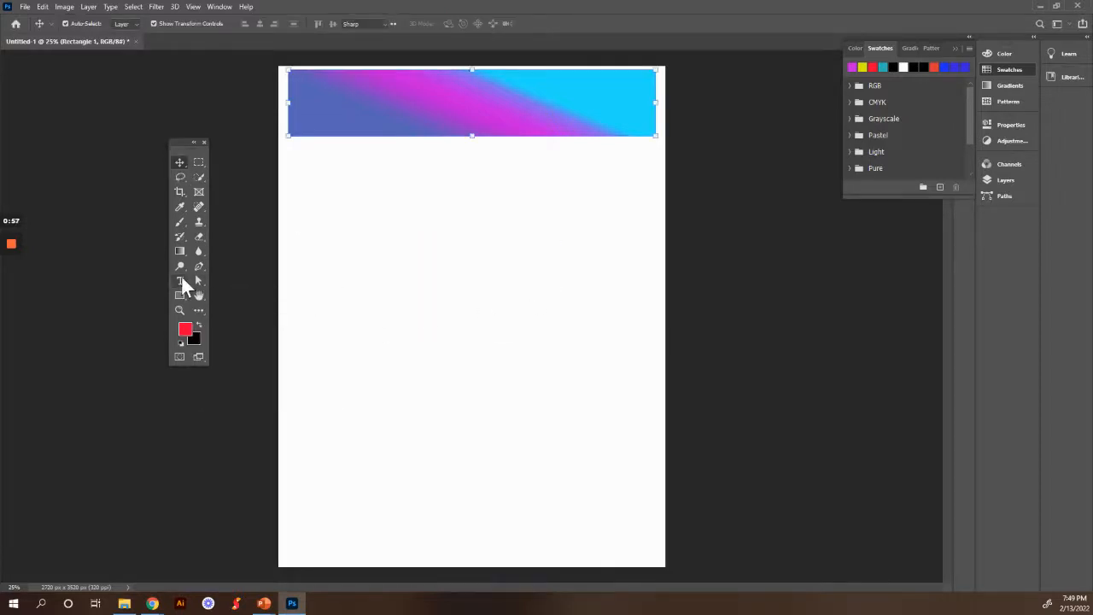
{"action": "left_click", "coordinate": [396, 288]}
{"action": "type", "text": "KJHKJHLKJHL"}
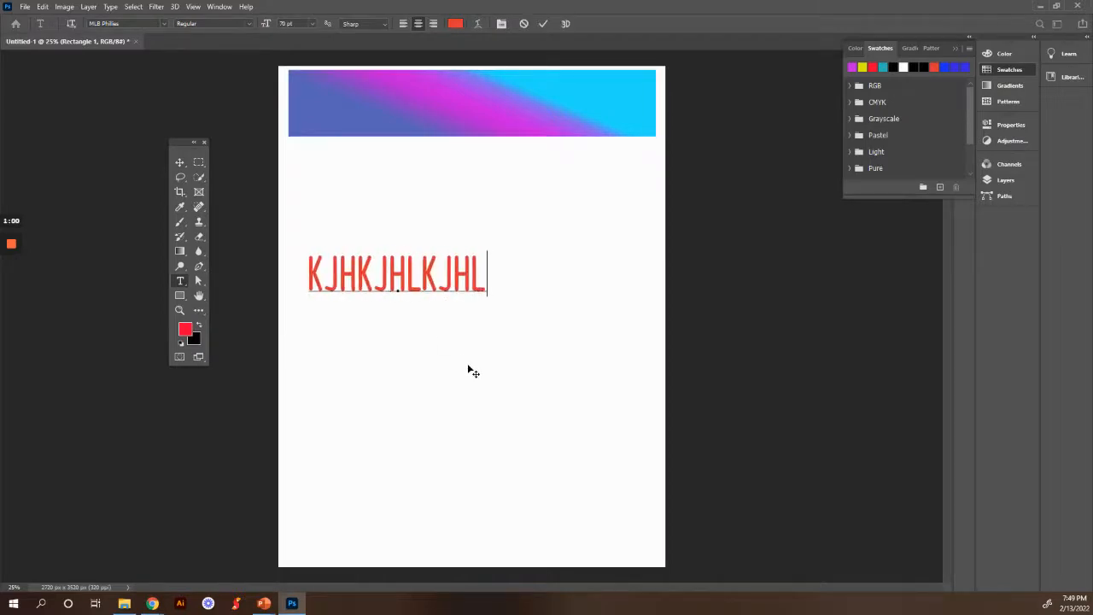
{"action": "key", "text": "BackSpace"}
{"action": "key", "text": "BackSpace"}
{"action": "key", "text": "BackSpace"}
{"action": "key", "text": "BackSpace"}
{"action": "key", "text": "BackSpace"}
{"action": "key", "text": "BackSpace"}
{"action": "key", "text": "BackSpace"}
{"action": "key", "text": "BackSpace"}
{"action": "type", "text": "LKJHLJKHLKJHLJHKJH"}
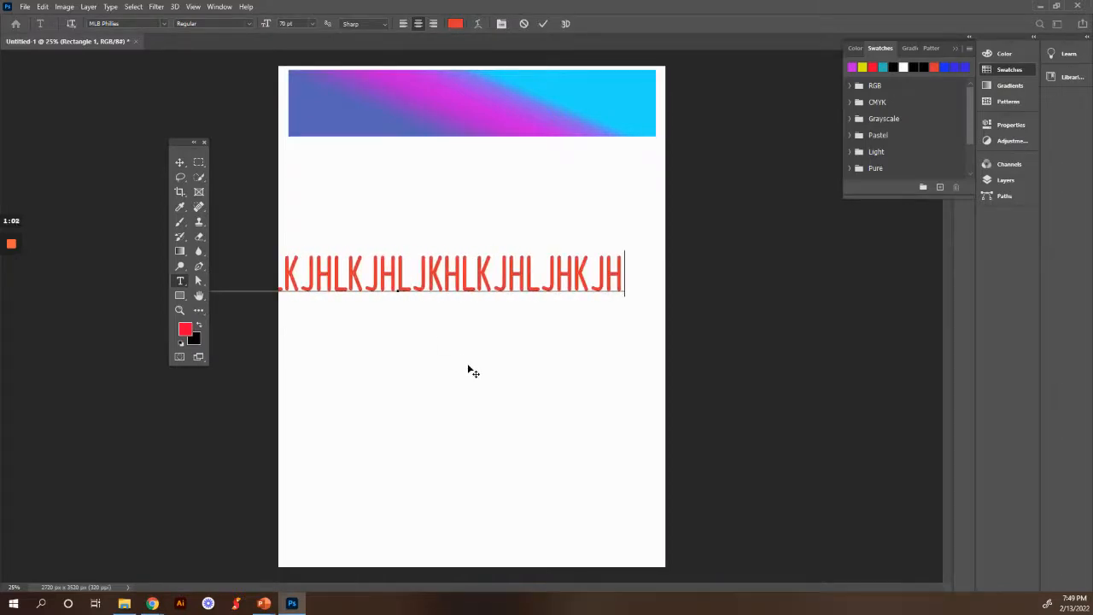
{"action": "left_click", "coordinate": [180, 163]}
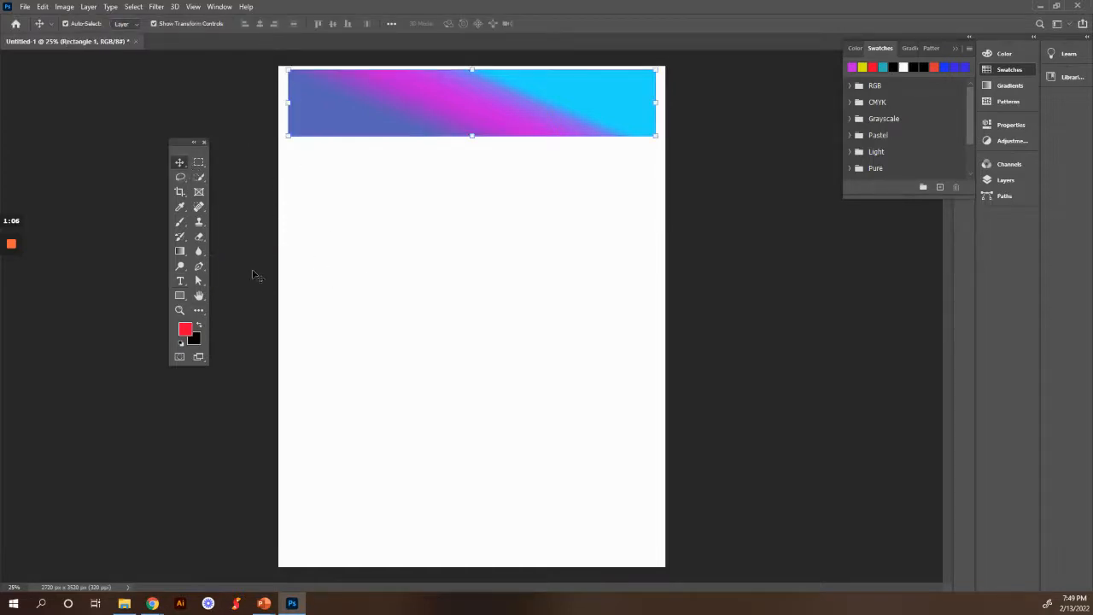
Try placing text inside the banner rectangle with the sample entry JHJGJHGJHG, undo the entry and clear the placeholder text.
{"action": "left_click", "coordinate": [181, 281]}
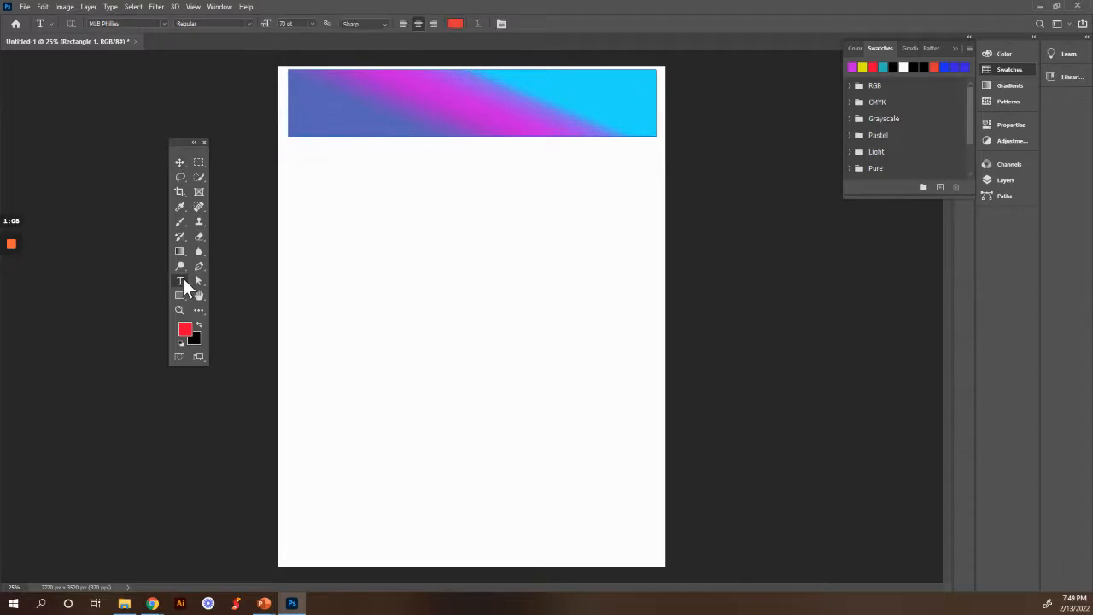
{"action": "left_click", "coordinate": [319, 103]}
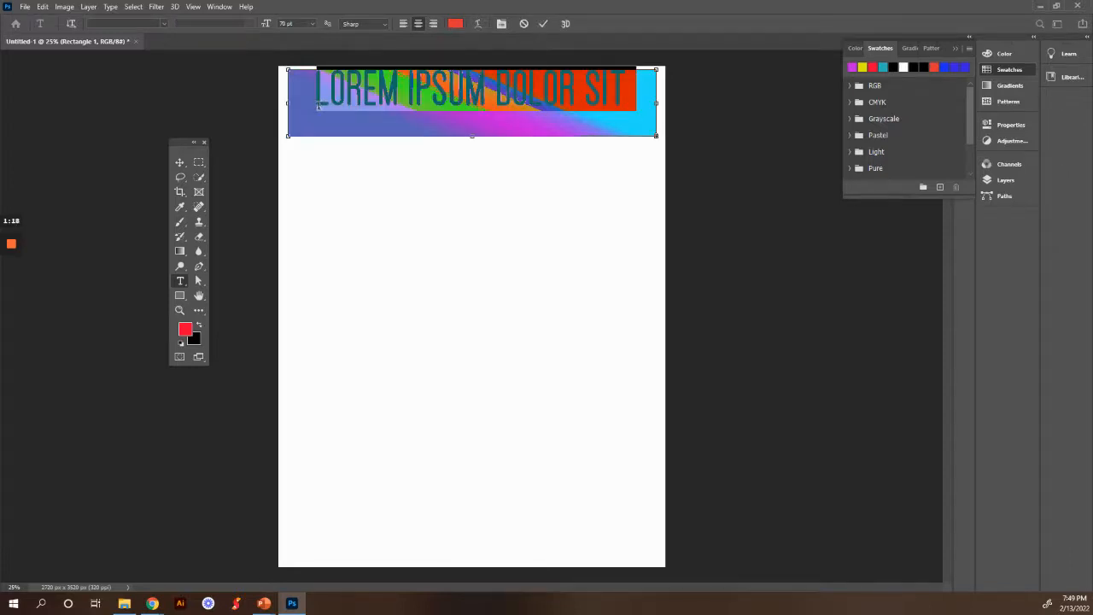
{"action": "type", "text": "JHJGJHGJHG"}
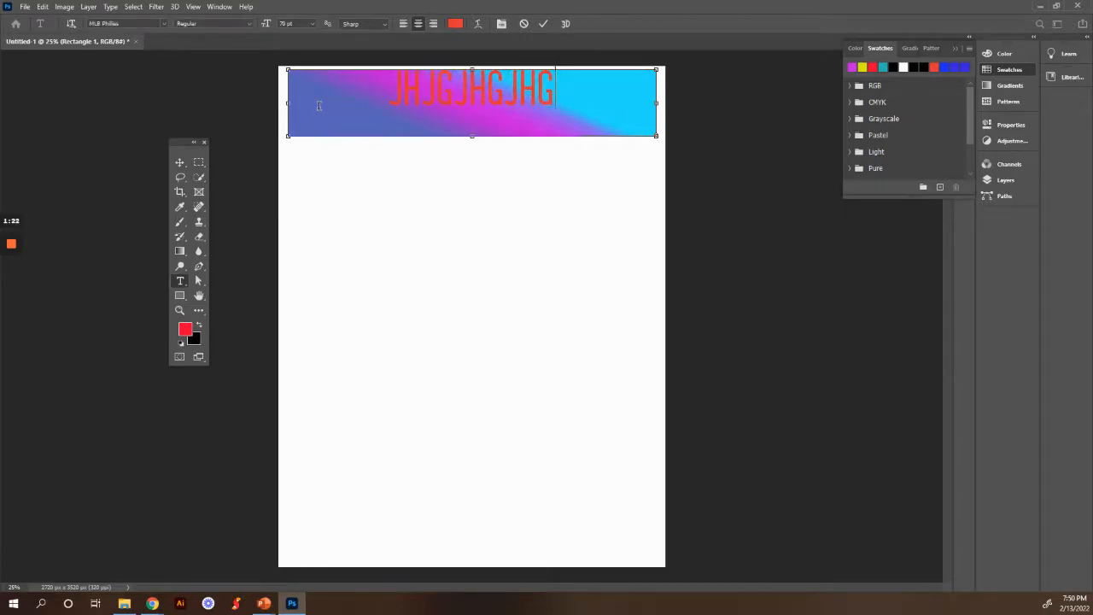
{"action": "key", "text": "ctrl+z"}
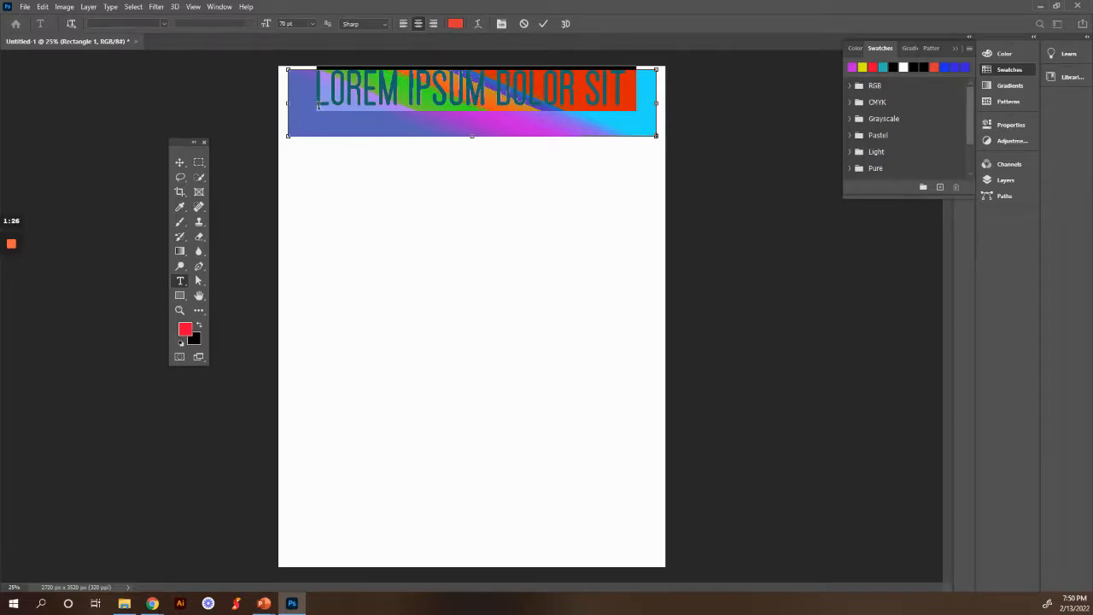
{"action": "key", "text": "BackSpace"}
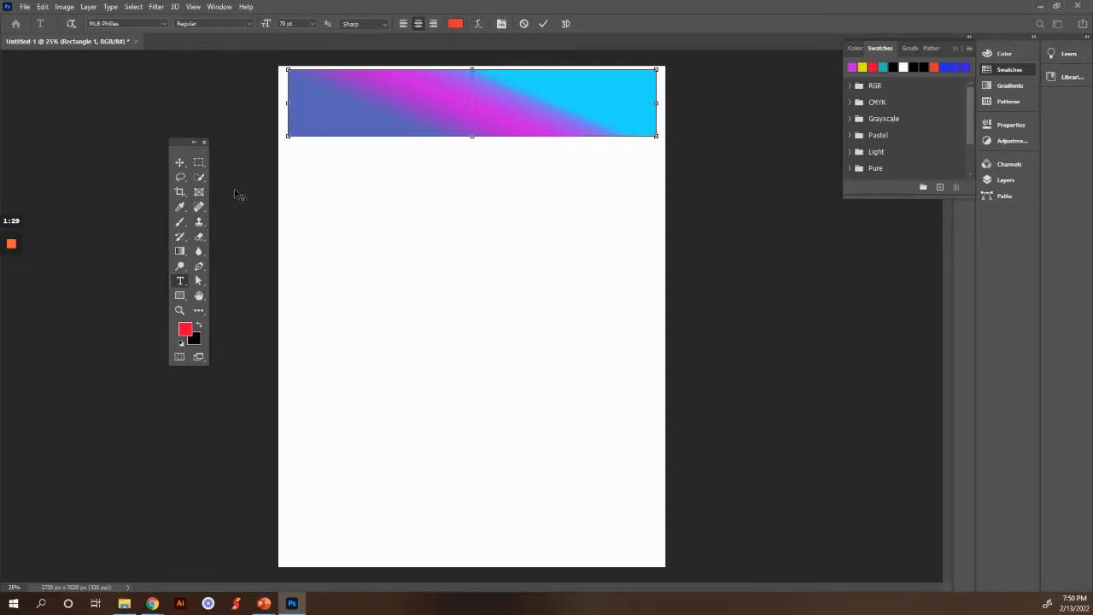
{"action": "left_click", "coordinate": [179, 162]}
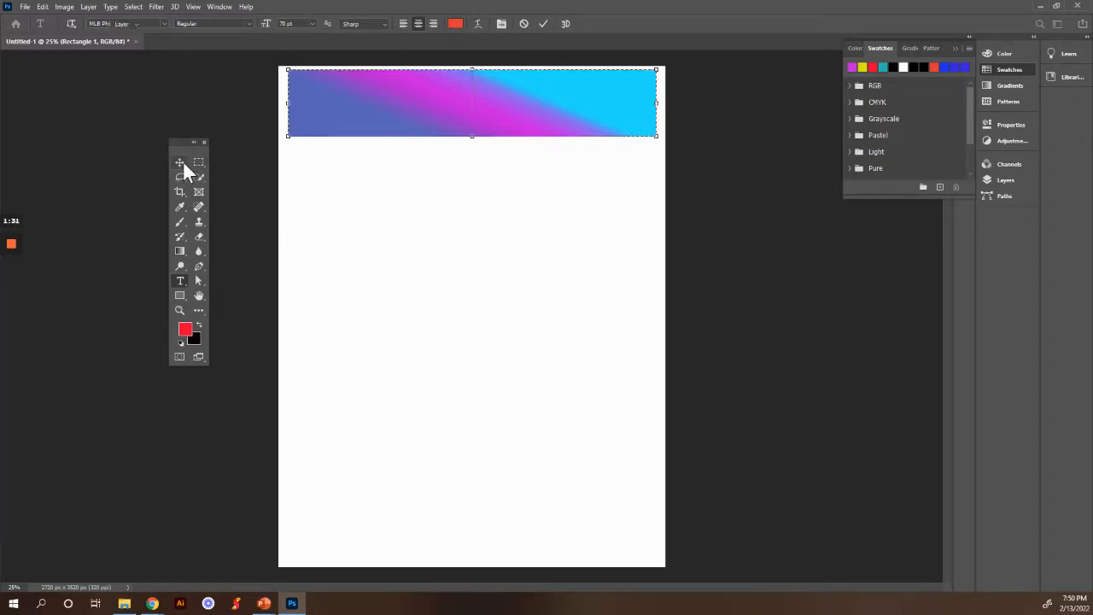
Draw a wide paragraph text box below the banner, enter HELLO HOW ARE YOU and commit the text.
{"action": "left_click", "coordinate": [180, 281]}
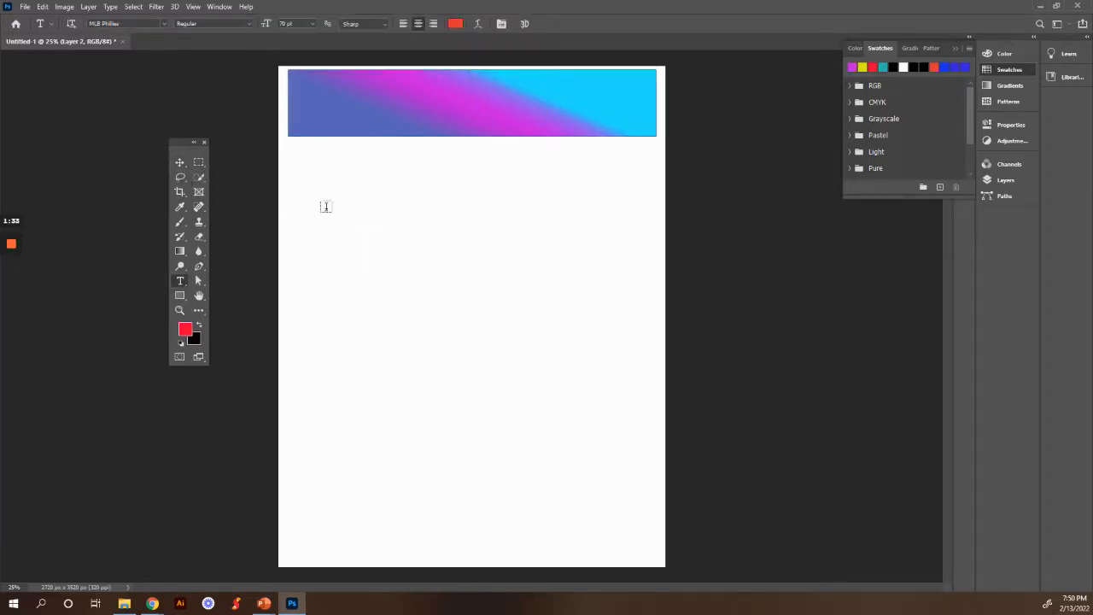
{"action": "left_click_drag", "start_coordinate": [321, 204], "coordinate": [598, 330]}
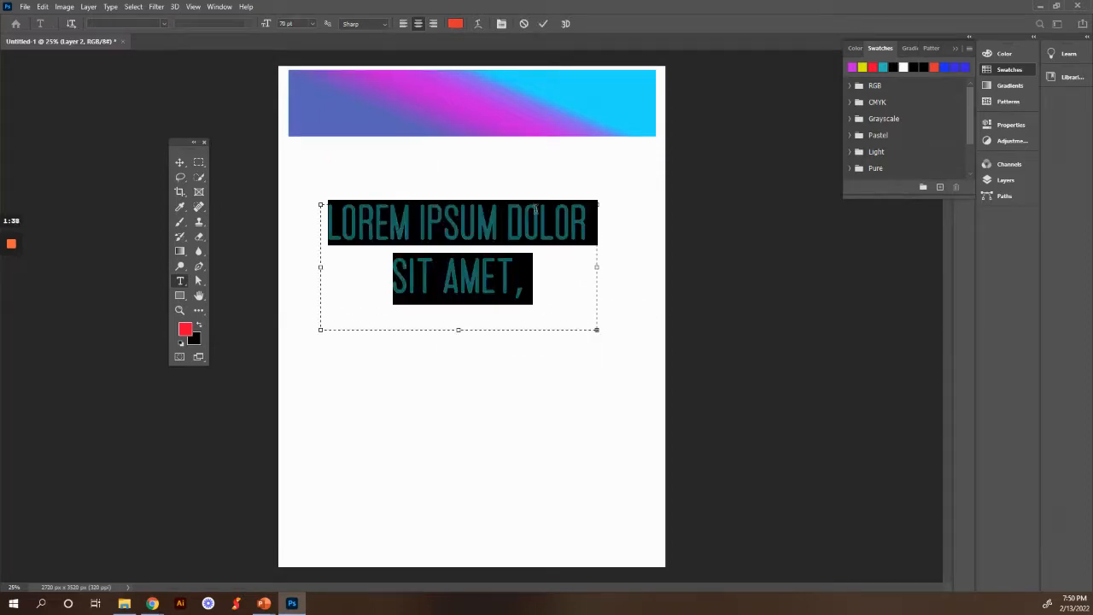
{"action": "left_click", "coordinate": [165, 21]}
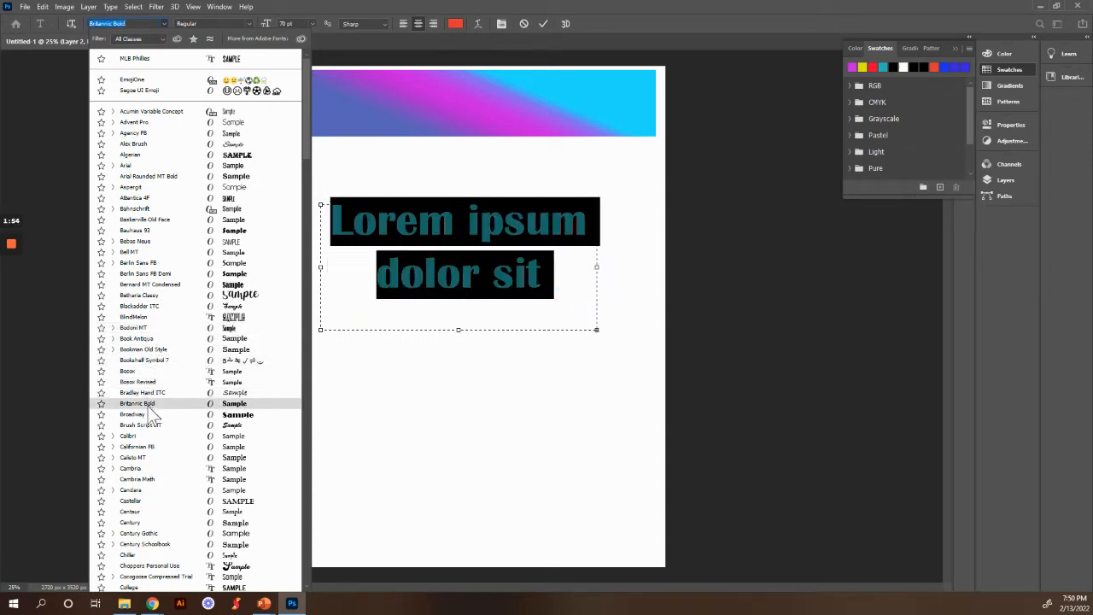
{"action": "left_click", "coordinate": [567, 282]}
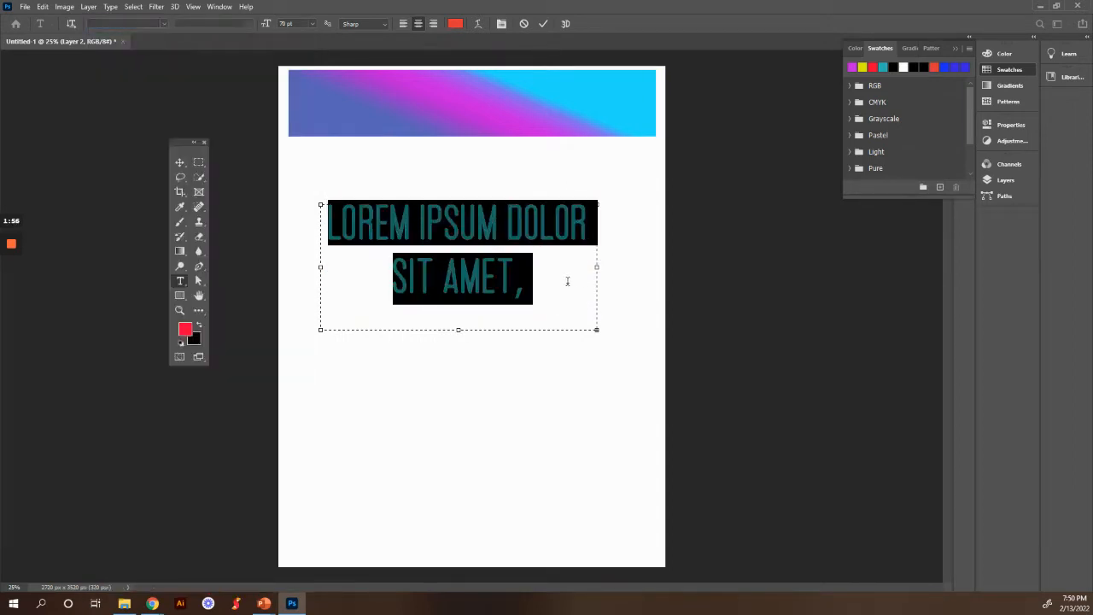
{"action": "type", "text": "HELL"}
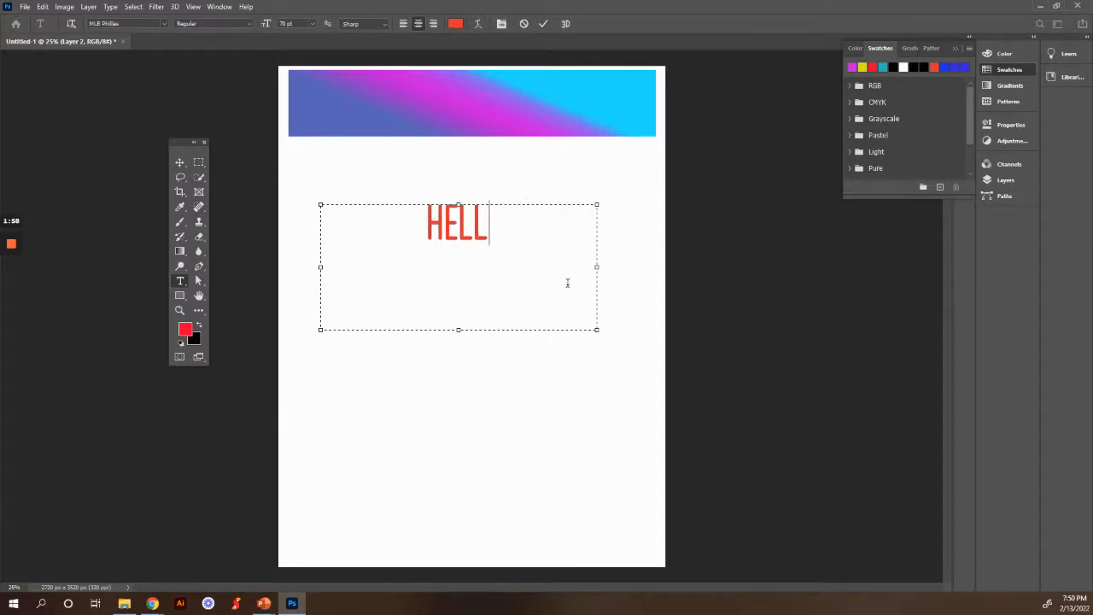
{"action": "type", "text": "O HOW ARE YOU"}
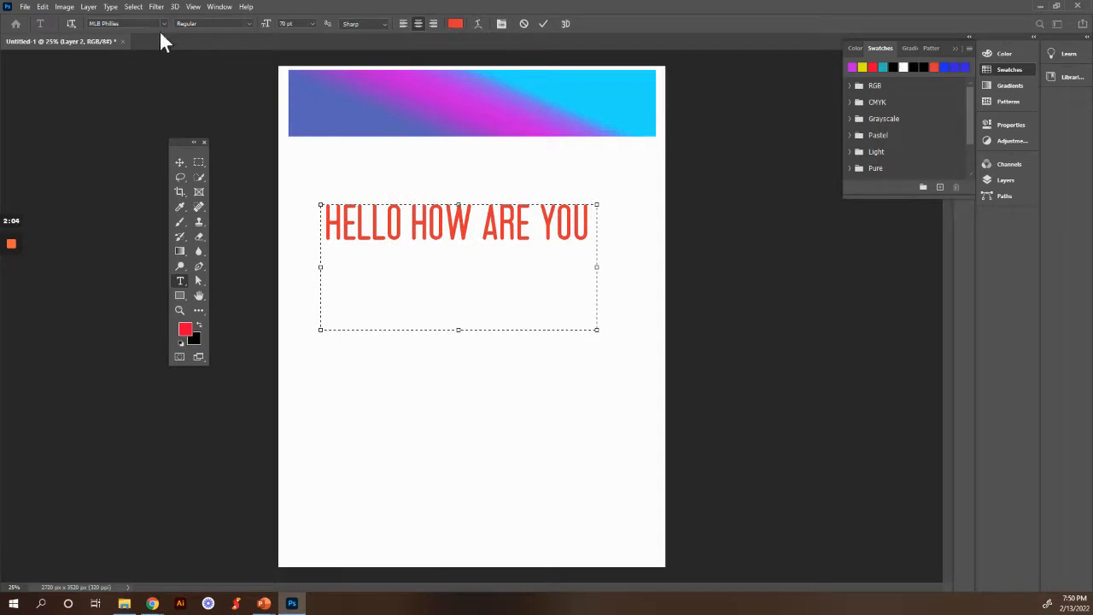
{"action": "triple_click", "coordinate": [391, 213]}
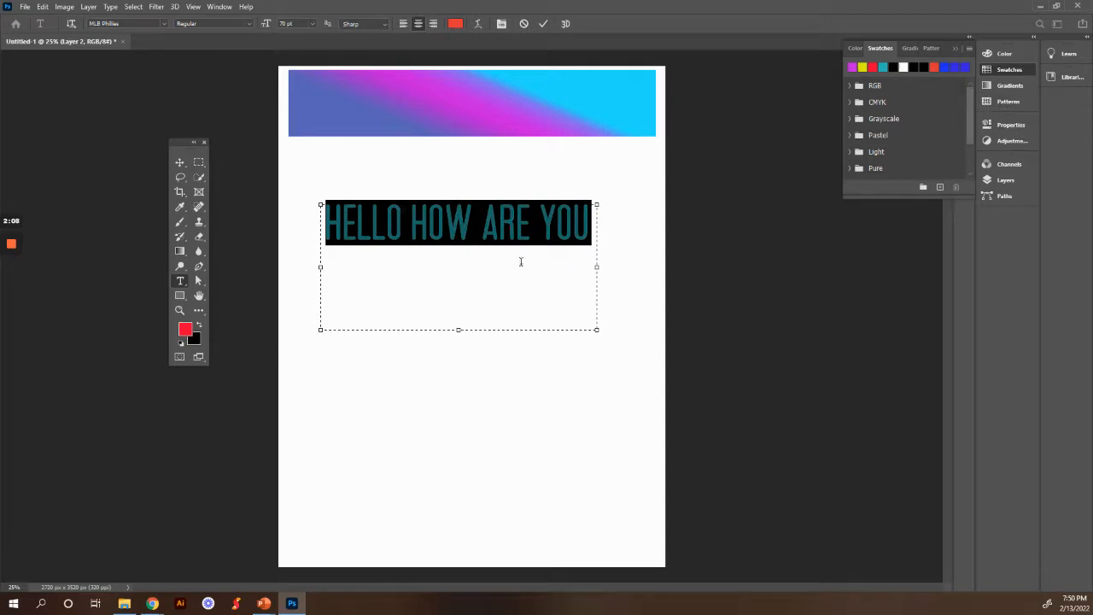
{"action": "left_click", "coordinate": [180, 162]}
{"action": "left_click", "coordinate": [363, 109]}
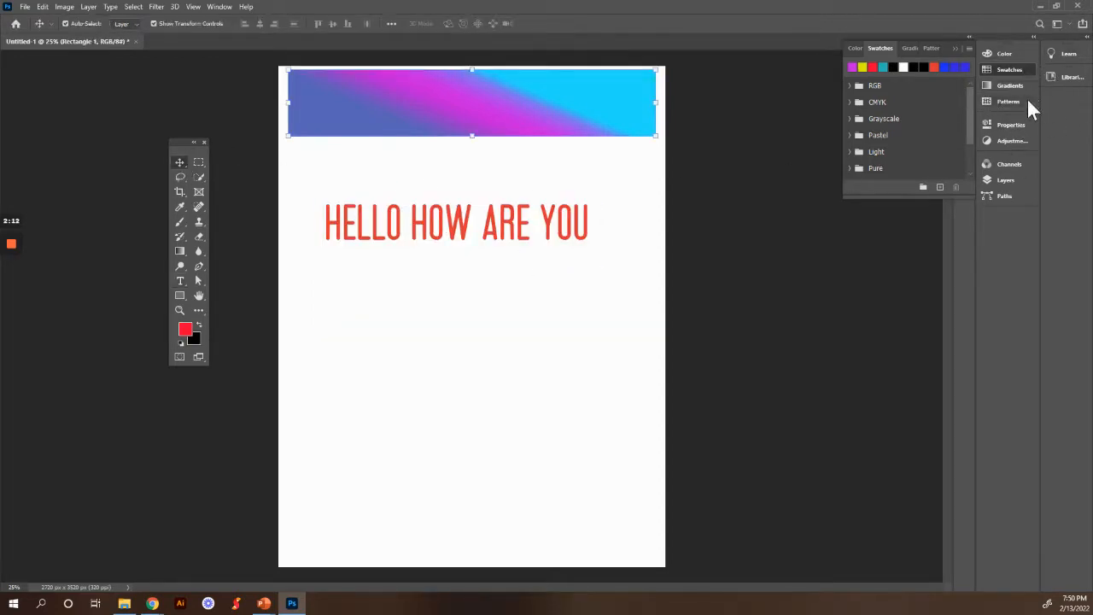
Show the layers list in place of the swatches and open the HELLO HOW ARE YOU layer for editing with all its text selected.
{"action": "left_click", "coordinate": [967, 40]}
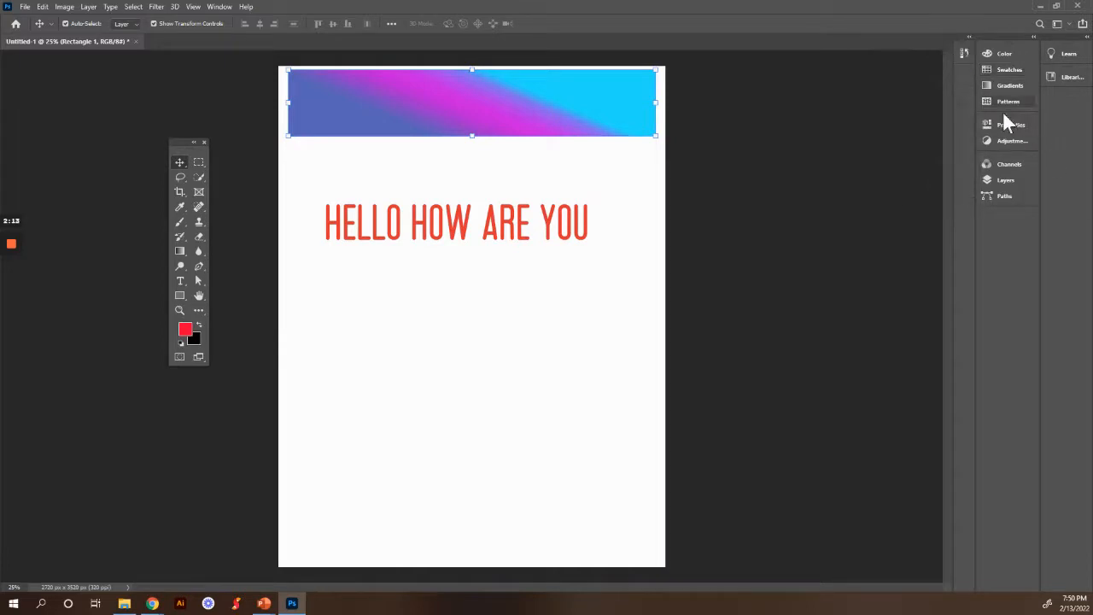
{"action": "left_click", "coordinate": [986, 179]}
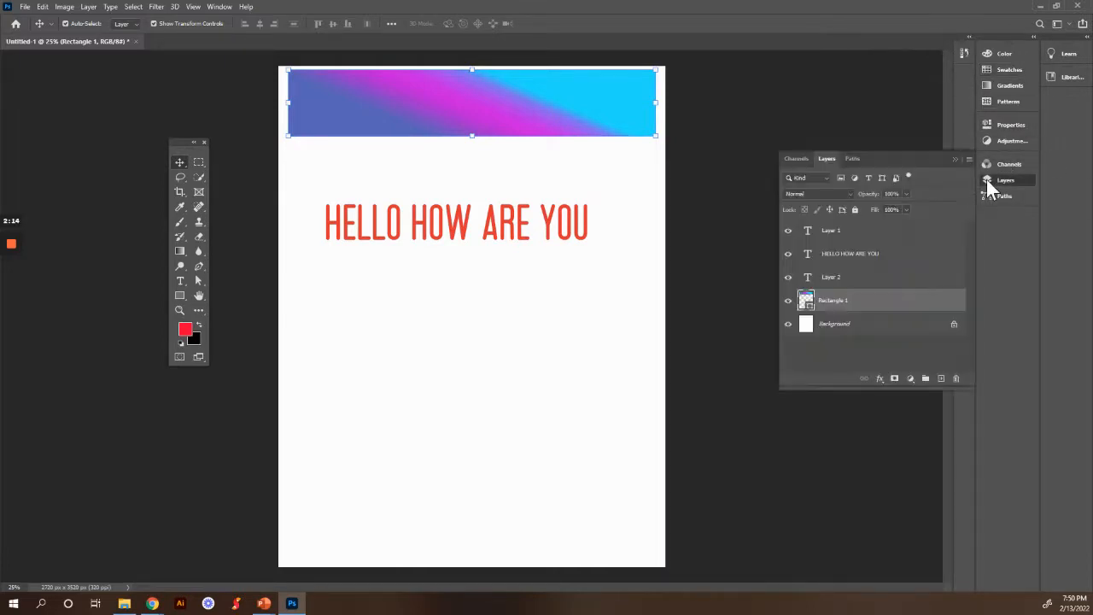
{"action": "left_click", "coordinate": [809, 254]}
{"action": "double_click", "coordinate": [808, 254]}
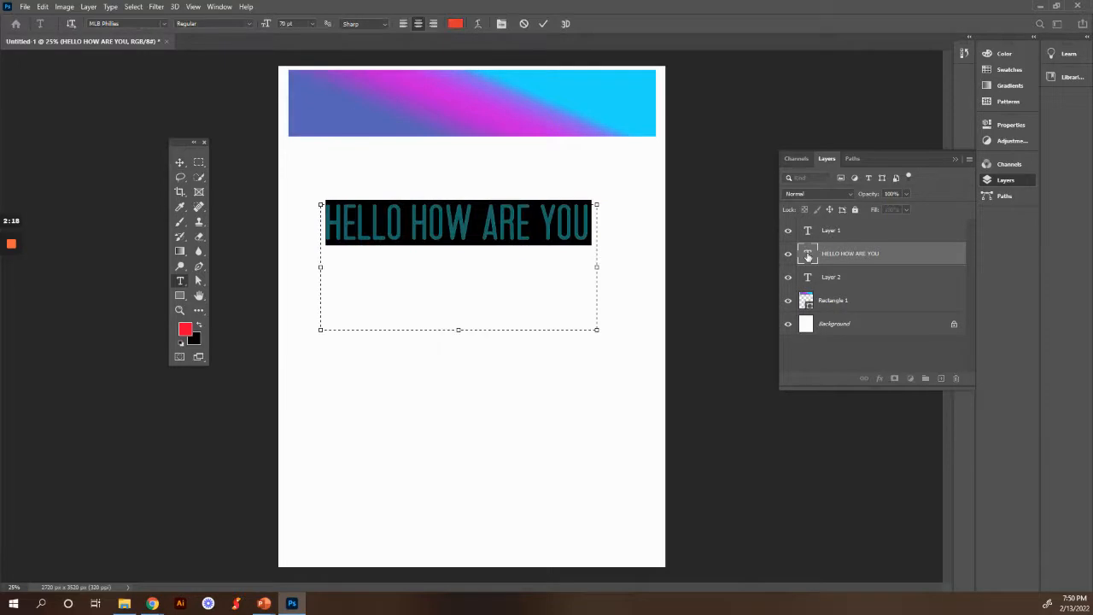
Preview different fonts on the selected HELLO HOW ARE YOU text and set its font to Bauhaus 93.
{"action": "left_click", "coordinate": [164, 23]}
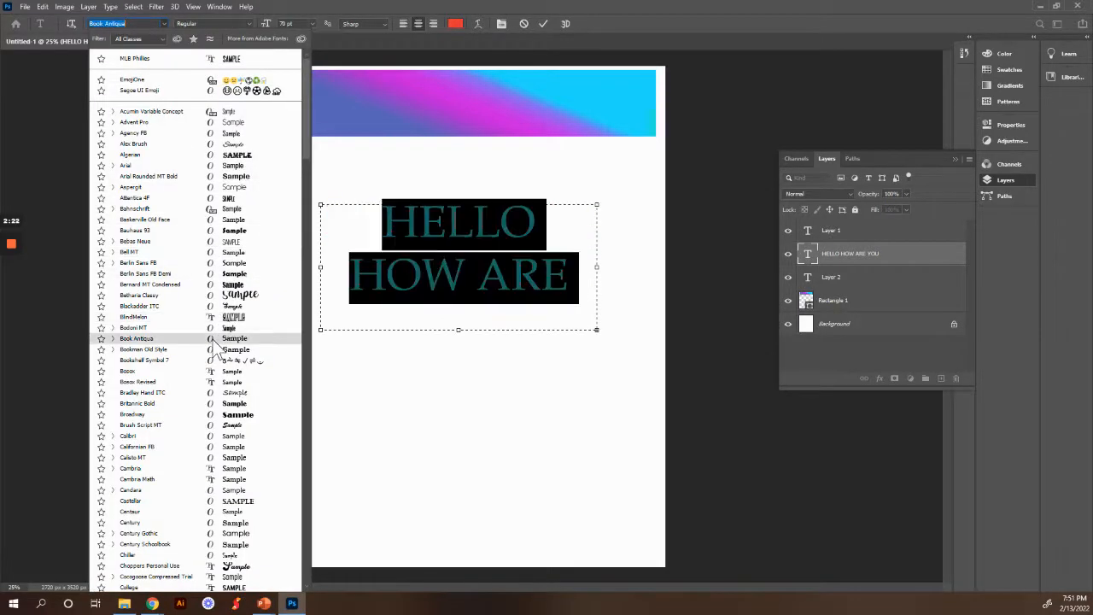
{"action": "left_click", "coordinate": [213, 25]}
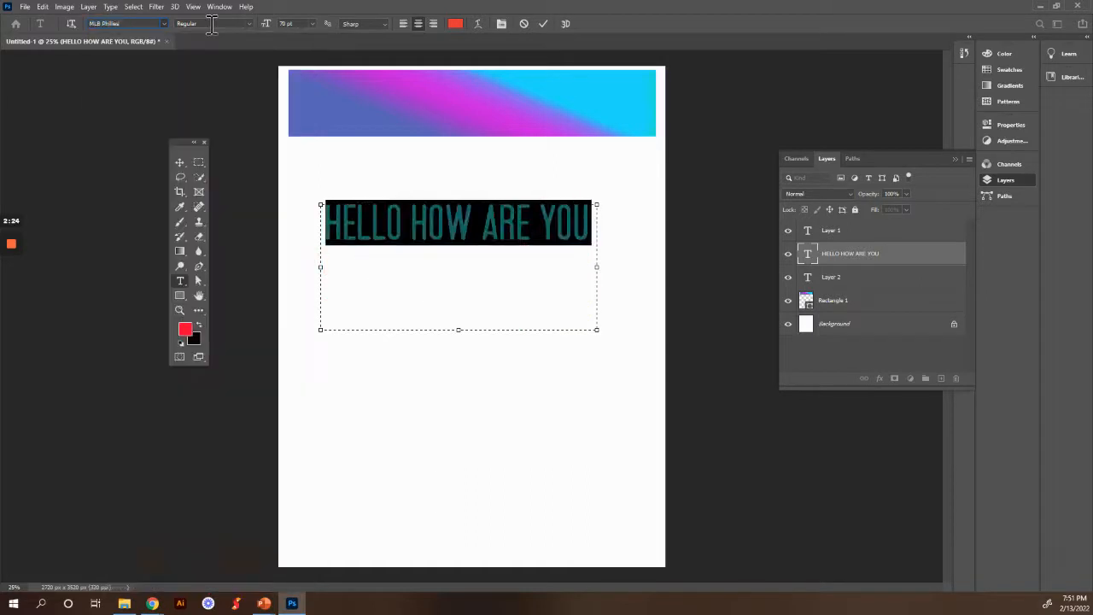
{"action": "left_click", "coordinate": [109, 24]}
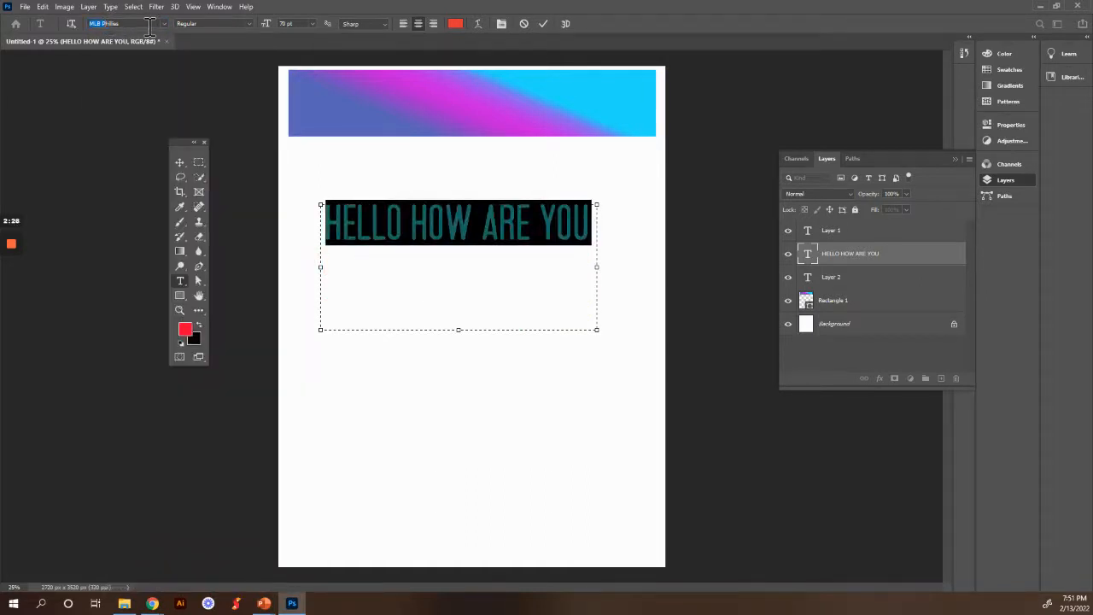
{"action": "key", "text": "Down"}
{"action": "key", "text": "Down"}
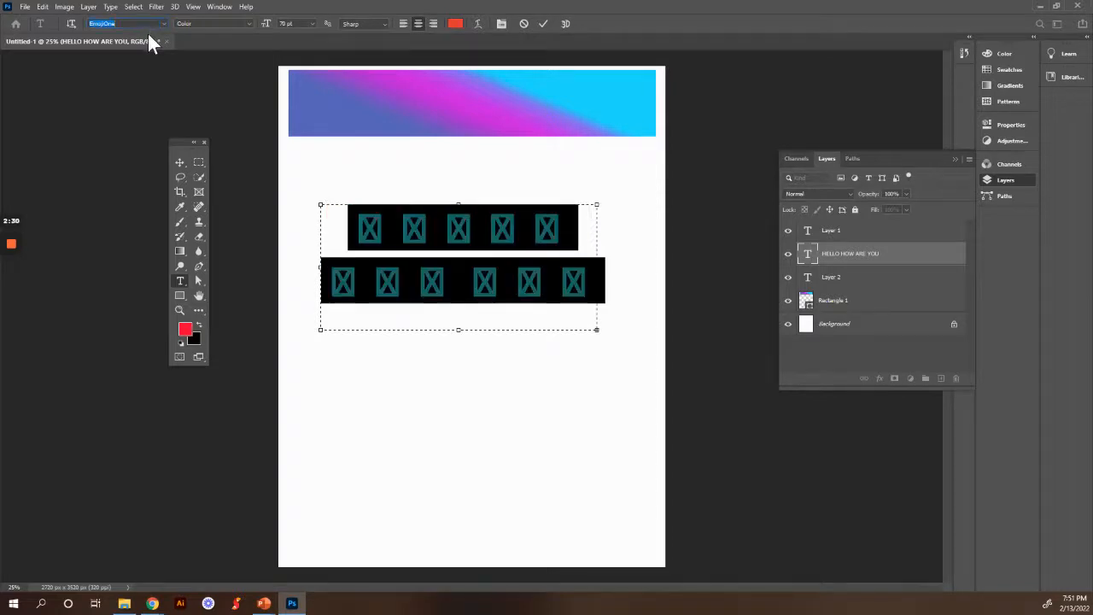
{"action": "key", "text": "Down"}
{"action": "key", "text": "Down"}
{"action": "key", "text": "Down"}
{"action": "key", "text": "Down"}
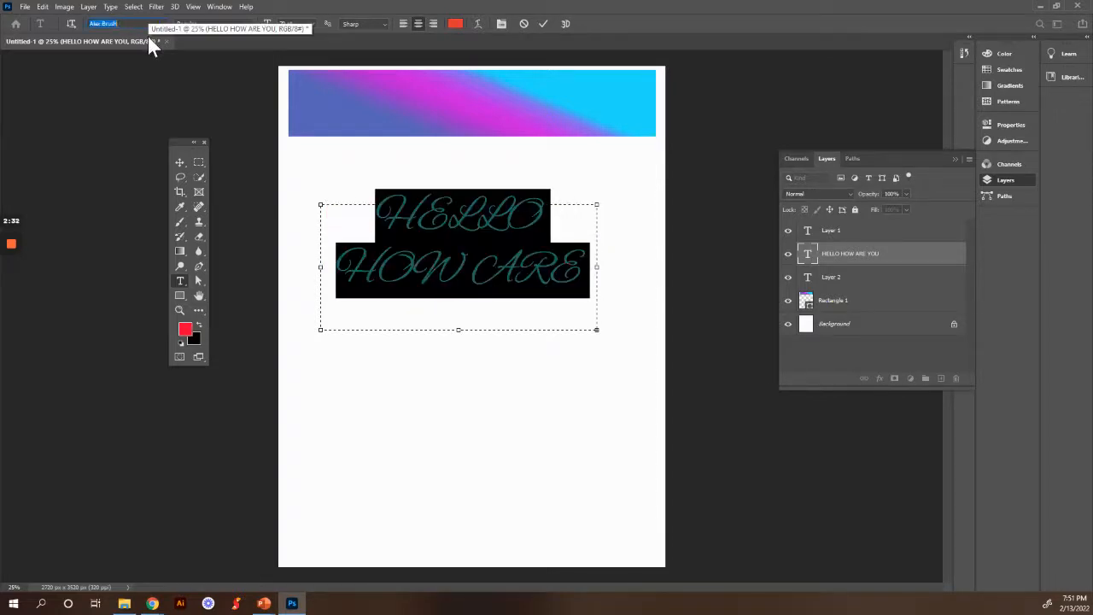
{"action": "key", "text": "Down"}
{"action": "key", "text": "Down"}
{"action": "key", "text": "Down"}
{"action": "key", "text": "Down"}
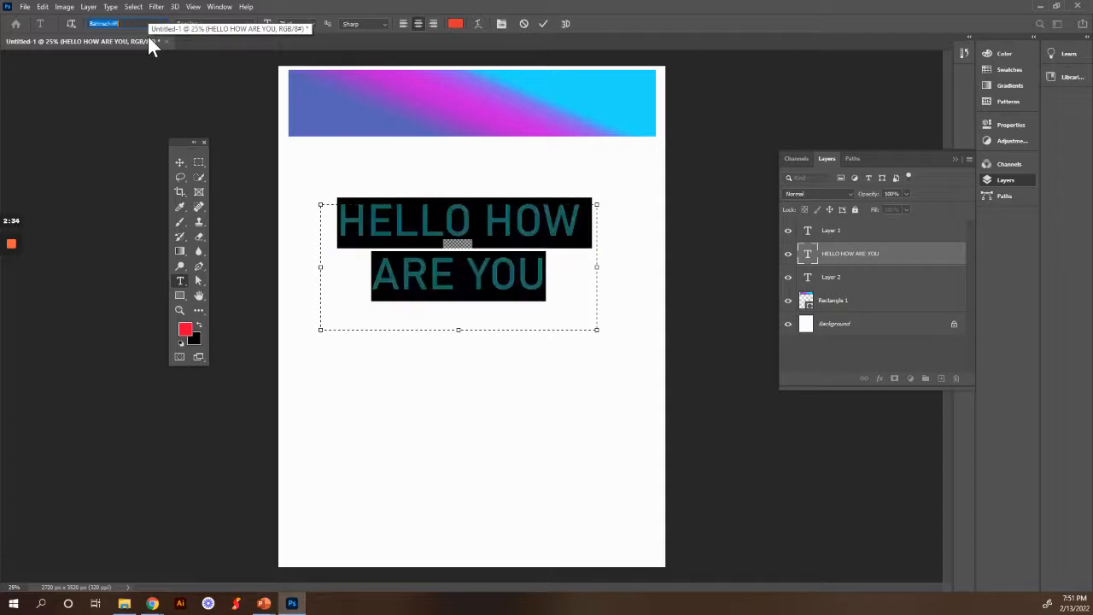
{"action": "key", "text": "Down"}
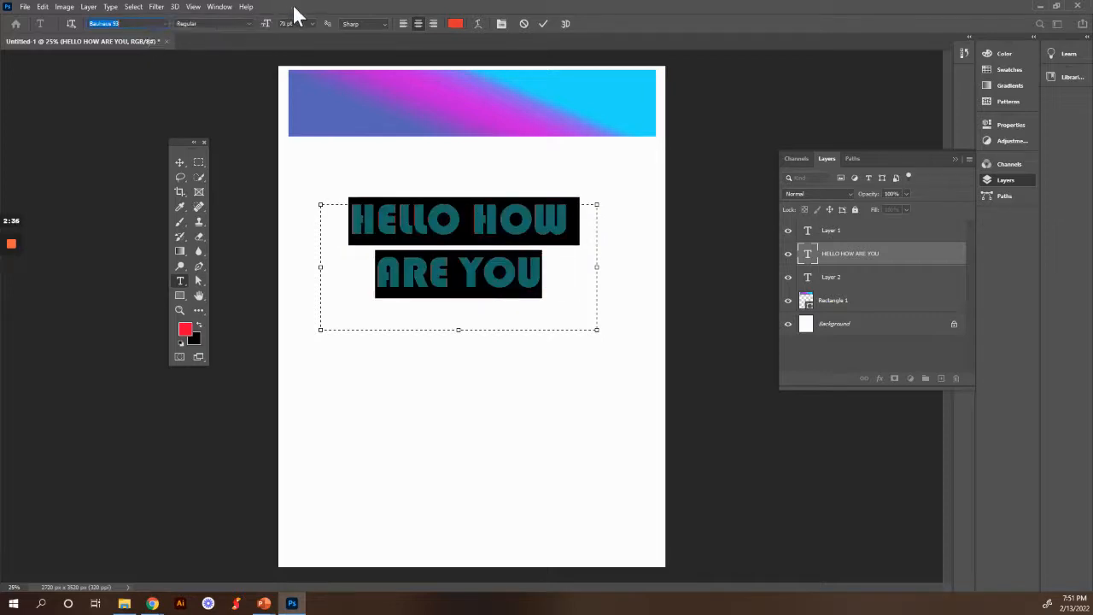
Examine the font style and font size options available for the selected text.
{"action": "left_click", "coordinate": [248, 24]}
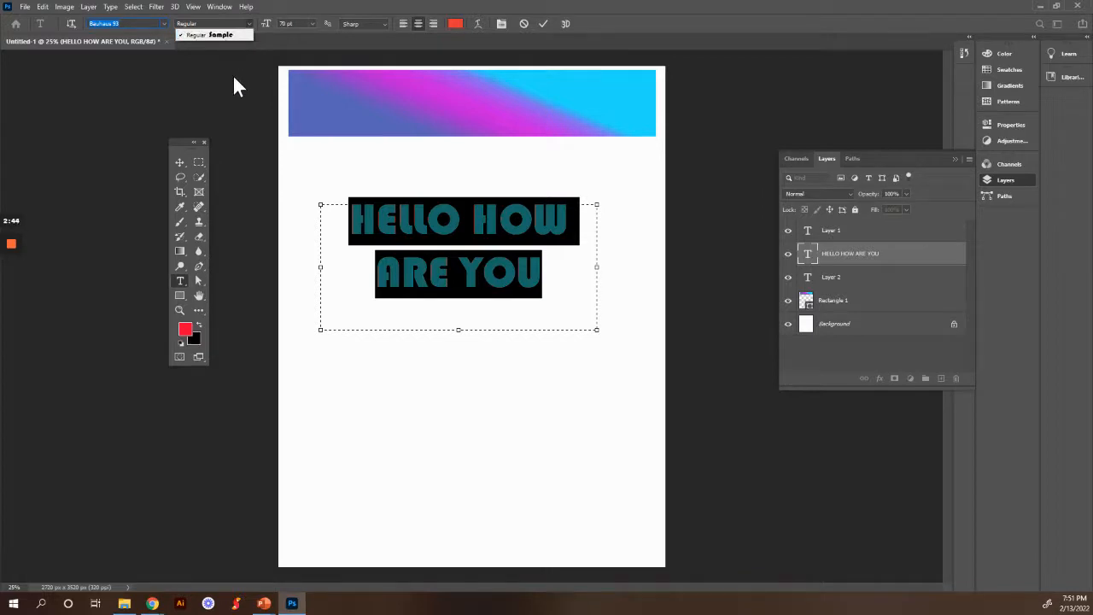
{"action": "left_click", "coordinate": [315, 24]}
{"action": "left_click", "coordinate": [312, 24]}
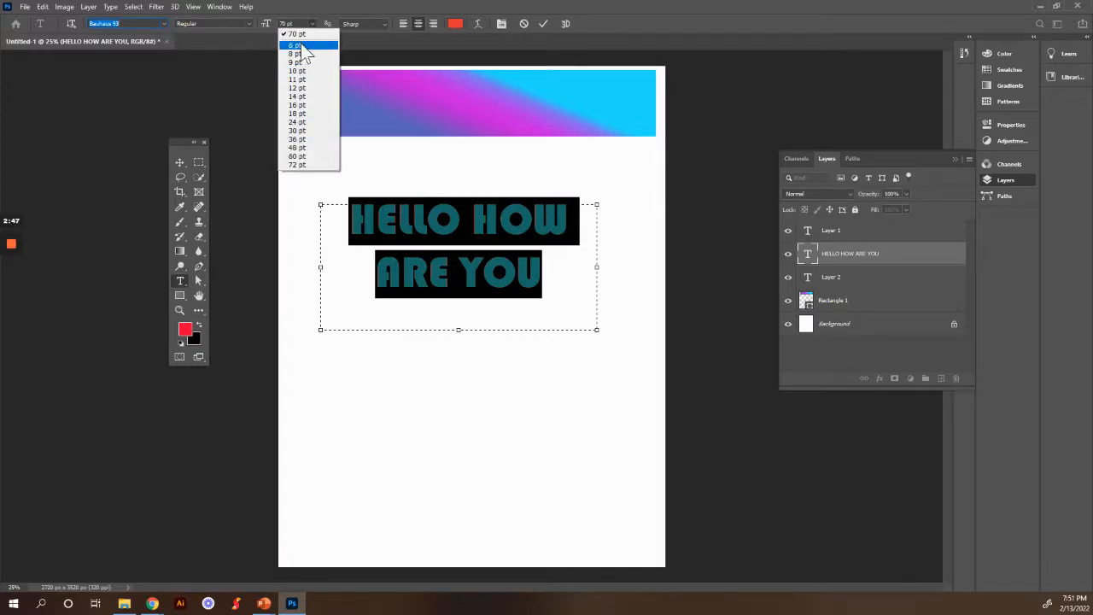
{"action": "left_click", "coordinate": [311, 25]}
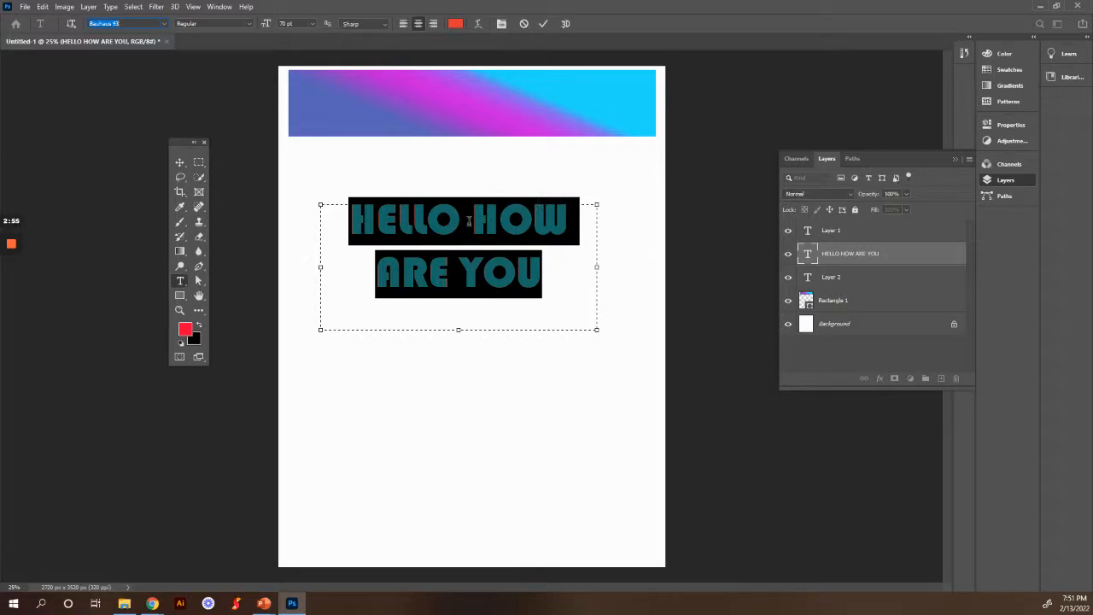
Set the text colour to the light blue 5c64f8 and commit the text edit.
{"action": "left_click", "coordinate": [457, 24]}
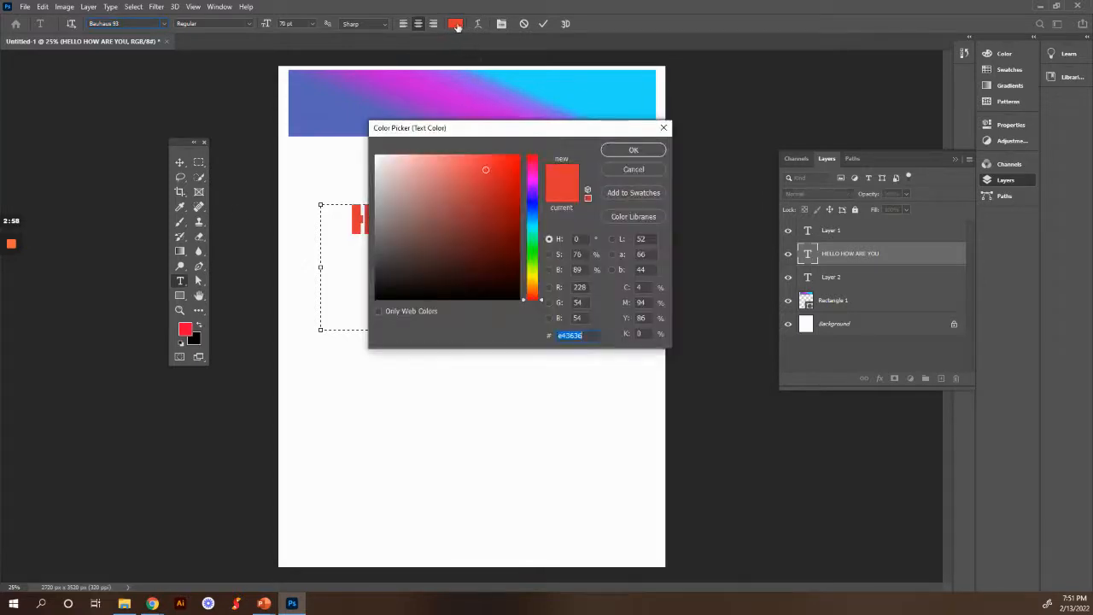
{"action": "left_click", "coordinate": [533, 202]}
{"action": "left_click", "coordinate": [466, 158]}
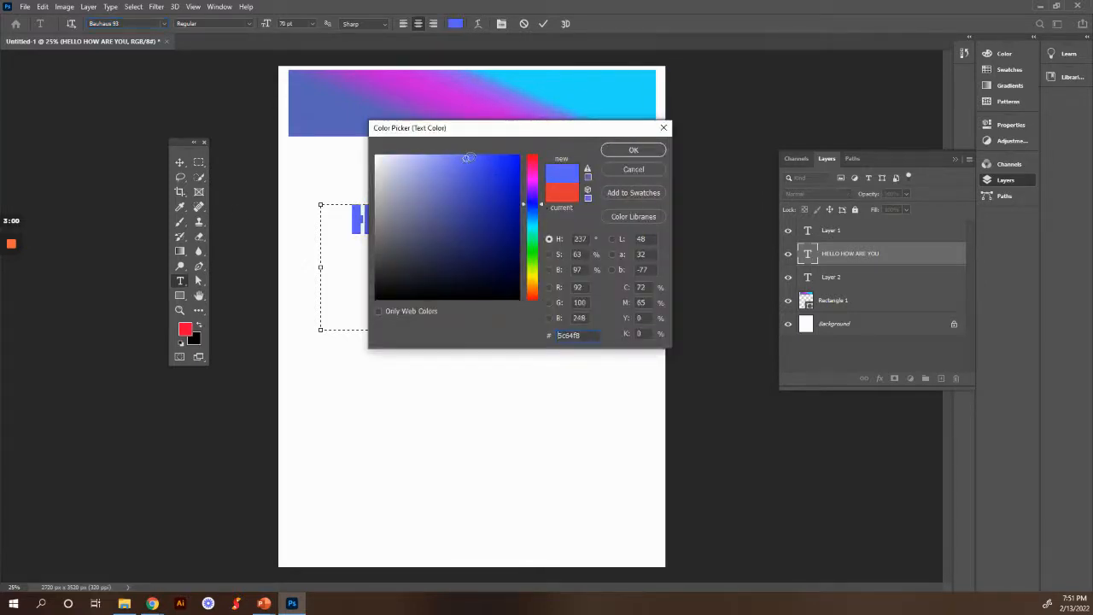
{"action": "left_click", "coordinate": [655, 149]}
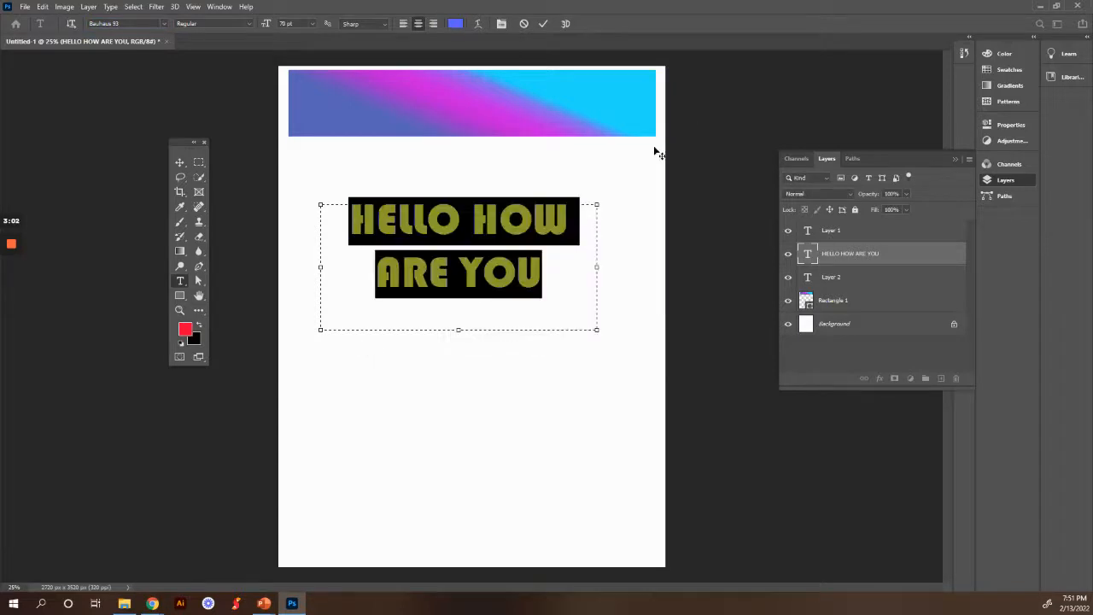
{"action": "left_click", "coordinate": [544, 23]}
Move the HELLO HOW ARE YOU text up onto the banner and scale it to about 105% width and 93% height.
{"action": "key", "text": "v"}
{"action": "left_click_drag", "start_coordinate": [479, 270], "coordinate": [492, 147]}
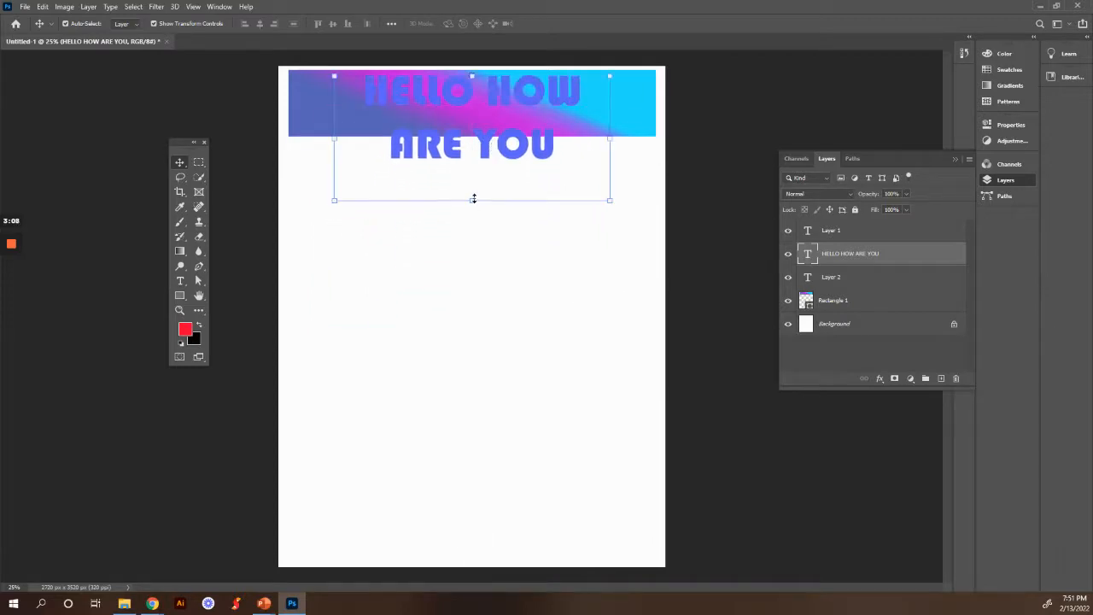
{"action": "mouse_move", "coordinate": [471, 195]}
{"action": "left_mouse_down"}
{"action": "mouse_move", "coordinate": [477, 136]}
{"action": "mouse_move", "coordinate": [476, 216]}
{"action": "mouse_move", "coordinate": [480, 207]}
{"action": "left_mouse_up"}
{"action": "mouse_move", "coordinate": [609, 207]}
{"action": "left_mouse_down"}
{"action": "mouse_move", "coordinate": [500, 191]}
{"action": "mouse_move", "coordinate": [544, 188]}
{"action": "mouse_move", "coordinate": [601, 205]}
{"action": "mouse_move", "coordinate": [623, 192]}
{"action": "left_mouse_up"}
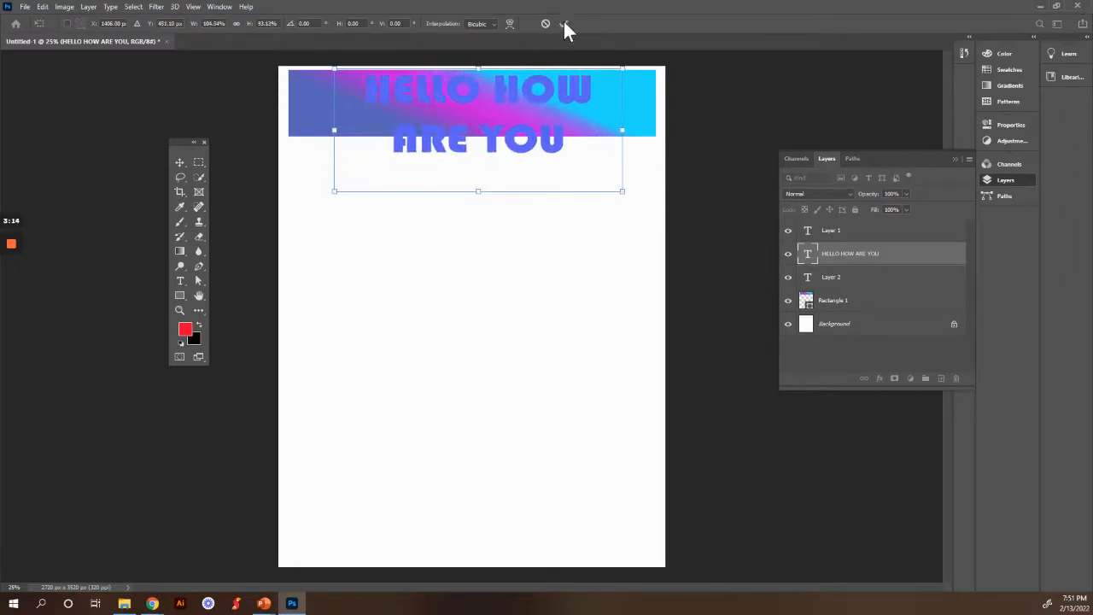
{"action": "left_click", "coordinate": [564, 23]}
Reorder Rectangle 1 above the HELLO HOW ARE YOU layer and reposition the text so it overlaps behind the banner.
{"action": "left_click_drag", "start_coordinate": [566, 147], "coordinate": [545, 234]}
{"action": "left_click_drag", "start_coordinate": [837, 309], "coordinate": [857, 246]}
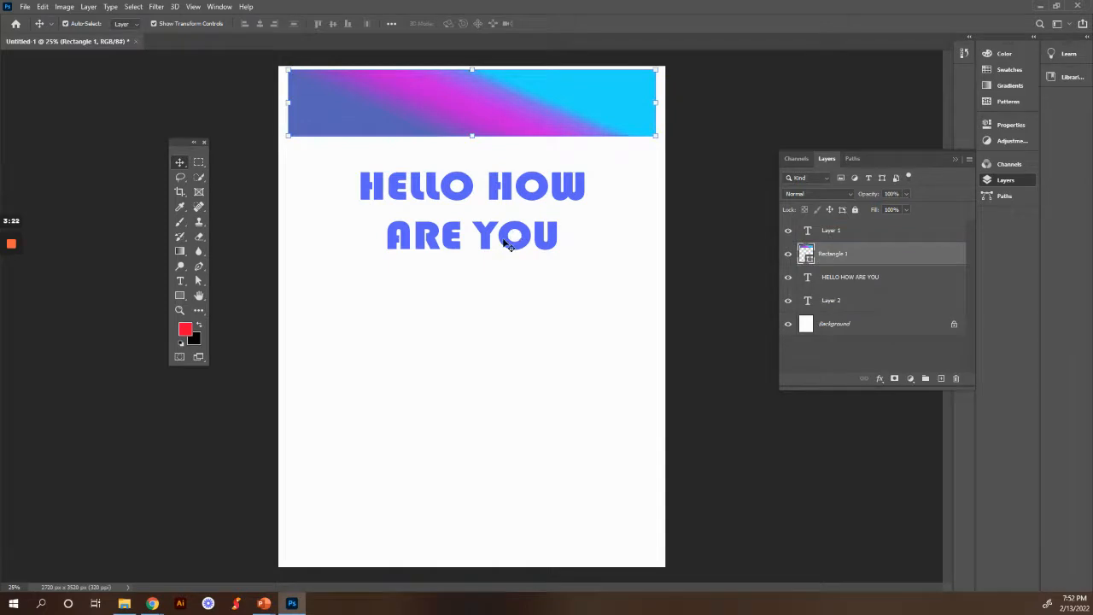
{"action": "left_click_drag", "start_coordinate": [501, 238], "coordinate": [496, 150]}
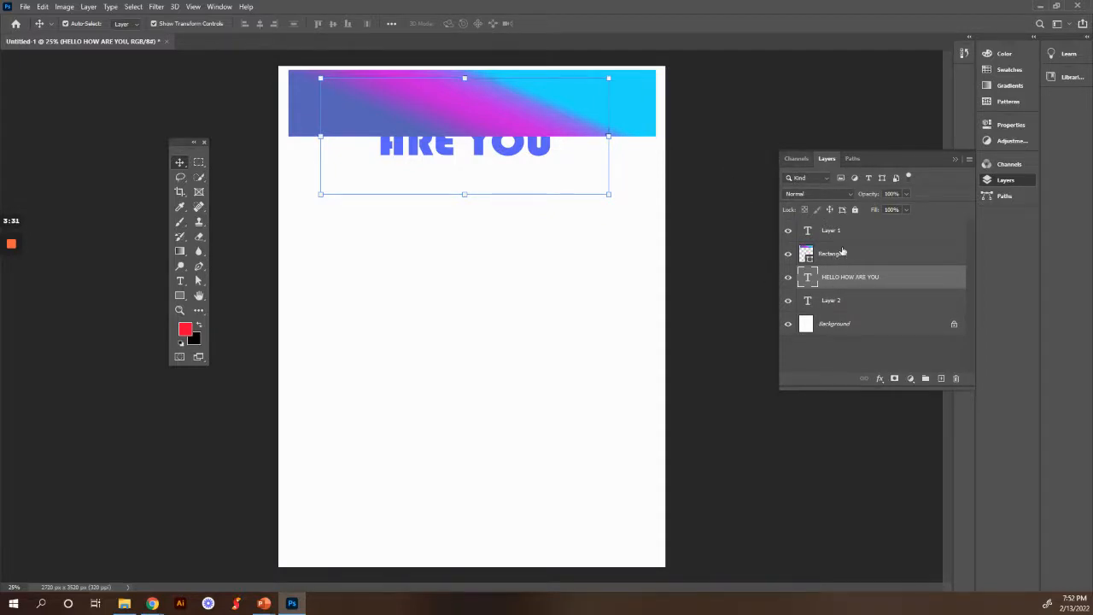
Place the Rectangle 1 layer below the HELLO HOW ARE YOU layer and stretch the banner down to about 145% height.
{"action": "left_click_drag", "start_coordinate": [833, 258], "coordinate": [845, 288]}
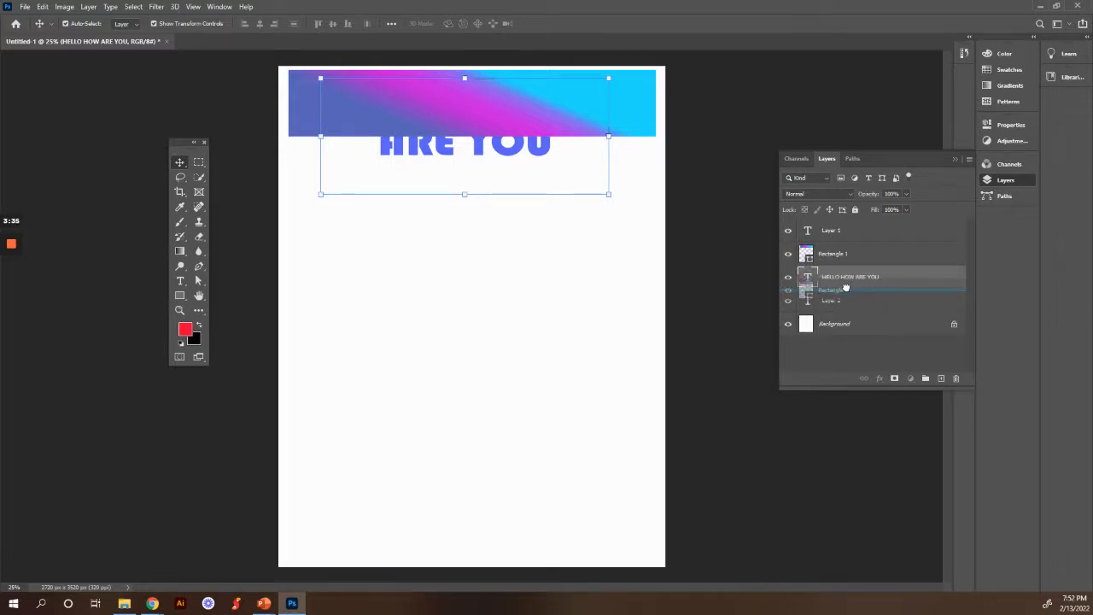
{"action": "left_click_drag", "start_coordinate": [845, 289], "coordinate": [848, 288]}
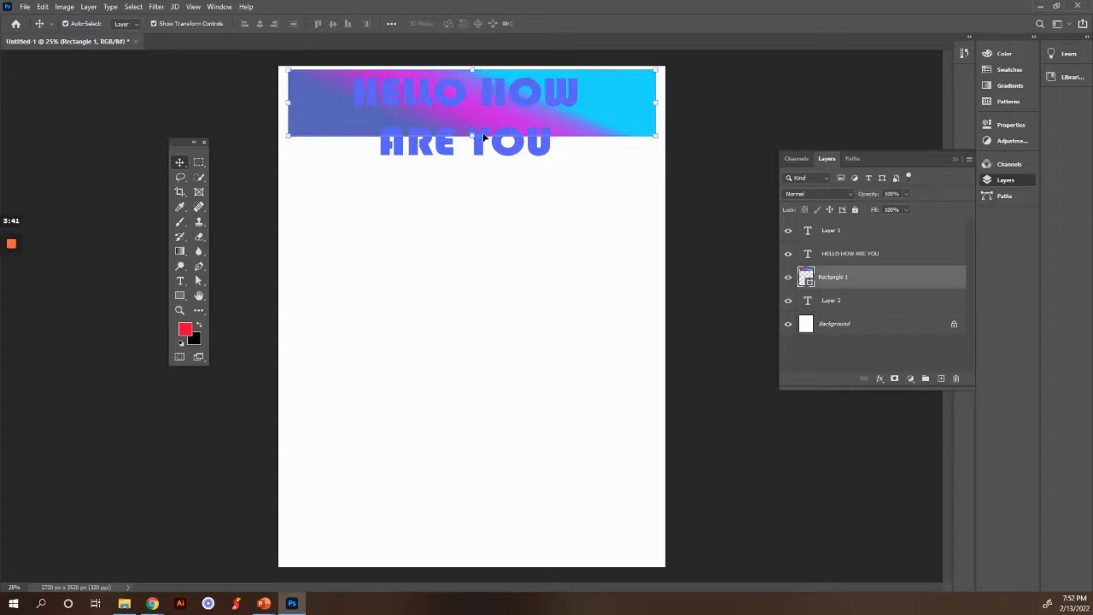
{"action": "left_click_drag", "start_coordinate": [472, 135], "coordinate": [476, 168]}
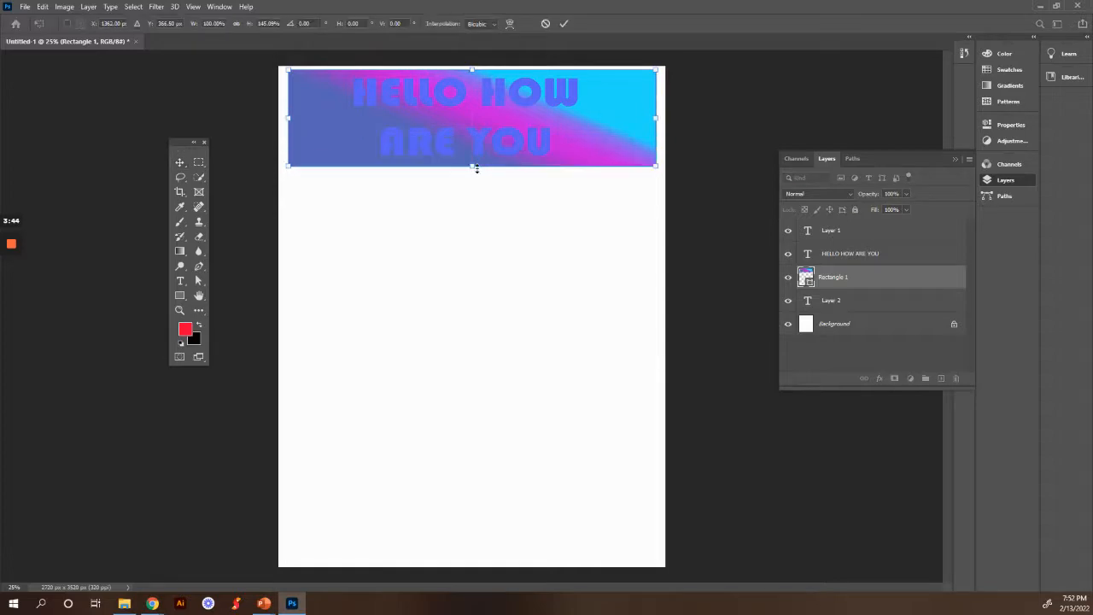